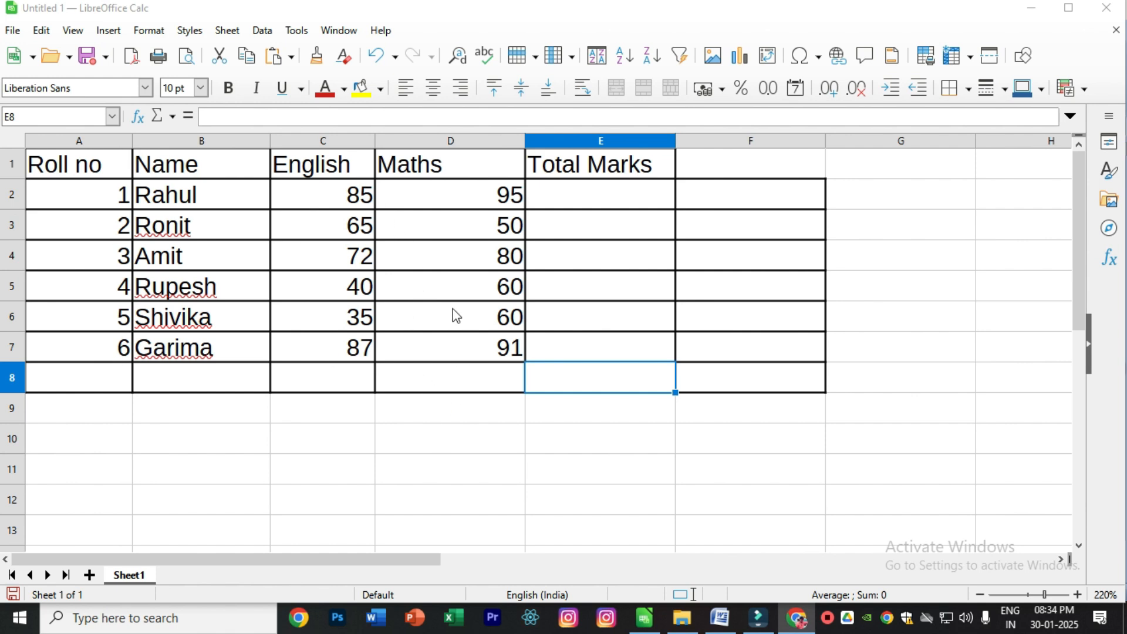
- Total the first student's English and Maths marks in cell E2 with the formula =SUM(C2:D2)
click(586, 200)
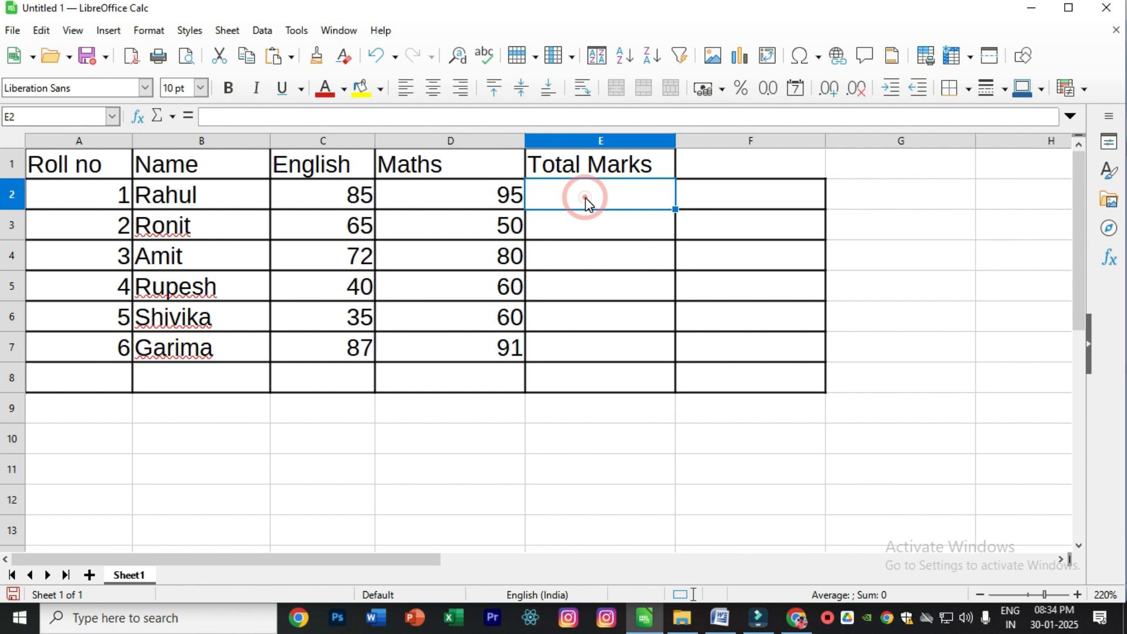
text(=)
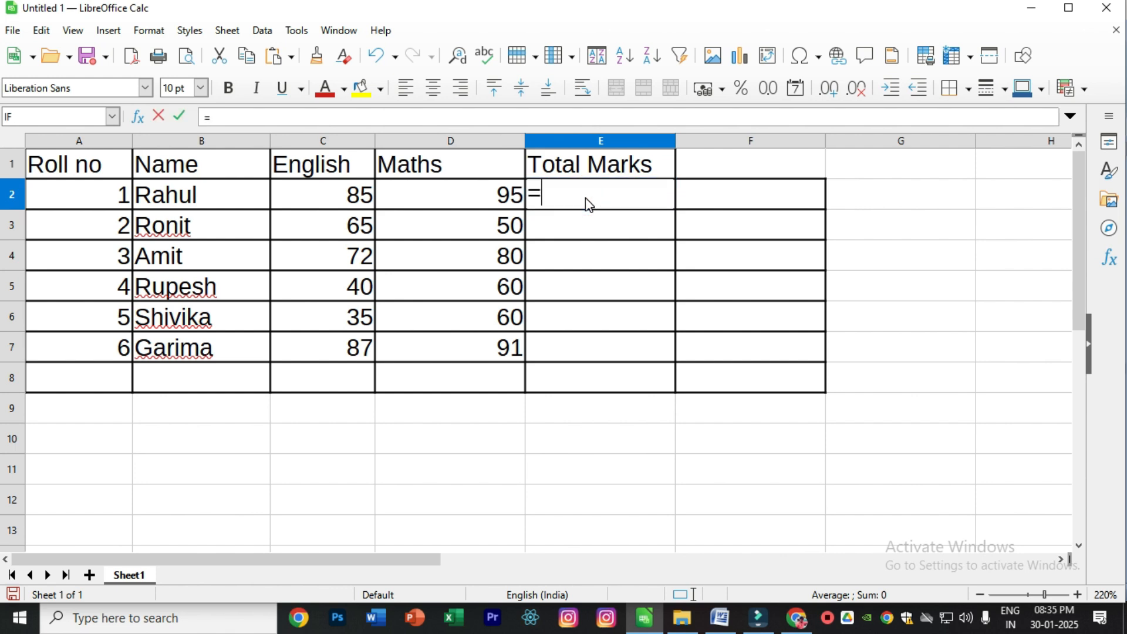
text(SUM)
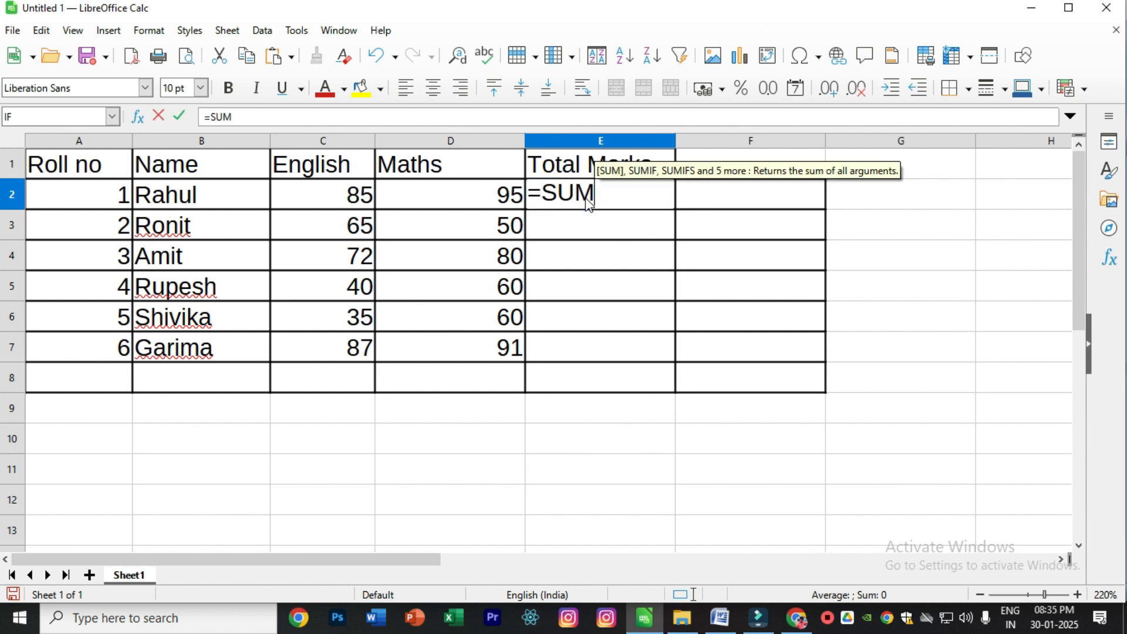
text(()
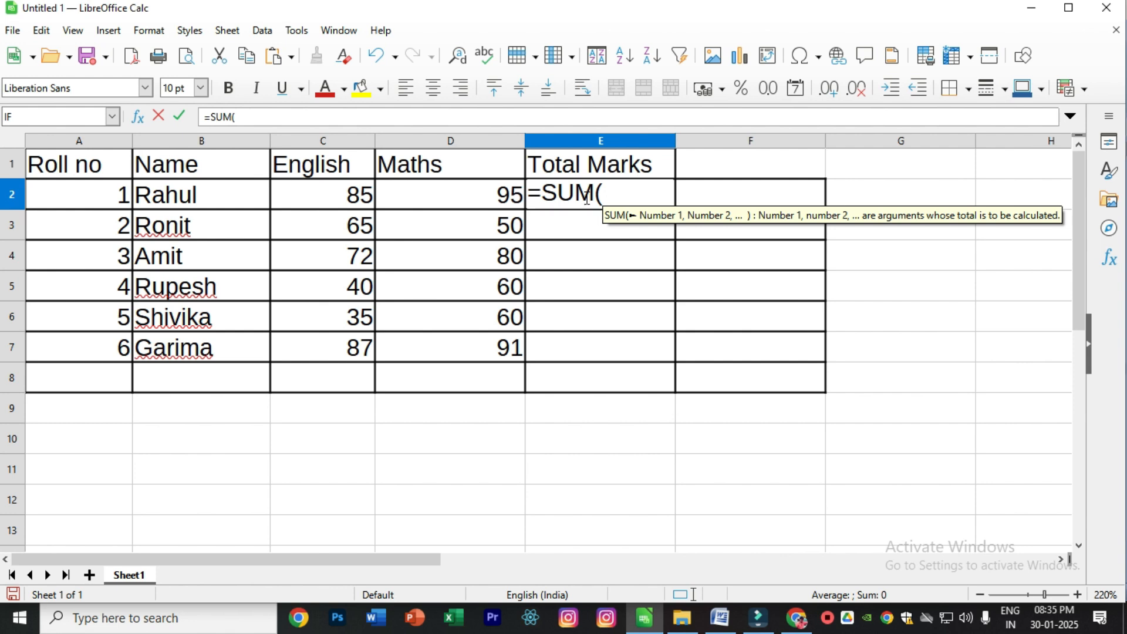
text(G)
text(2)
key(BackSpace)
key(BackSpace)
text(D2)
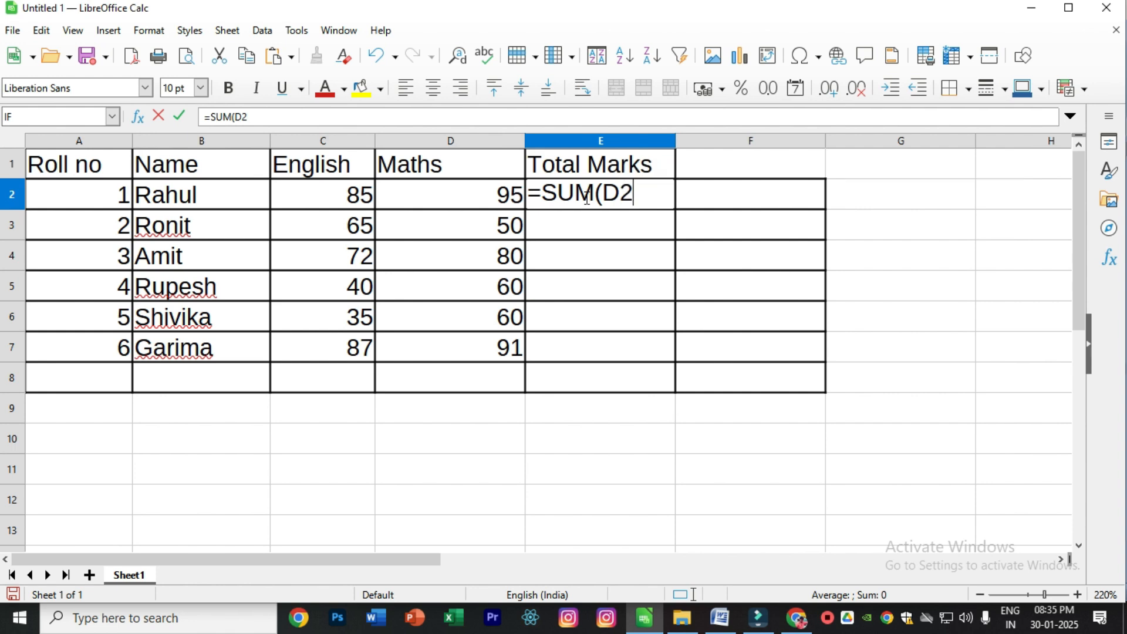
key(BackSpace)
key(BackSpace)
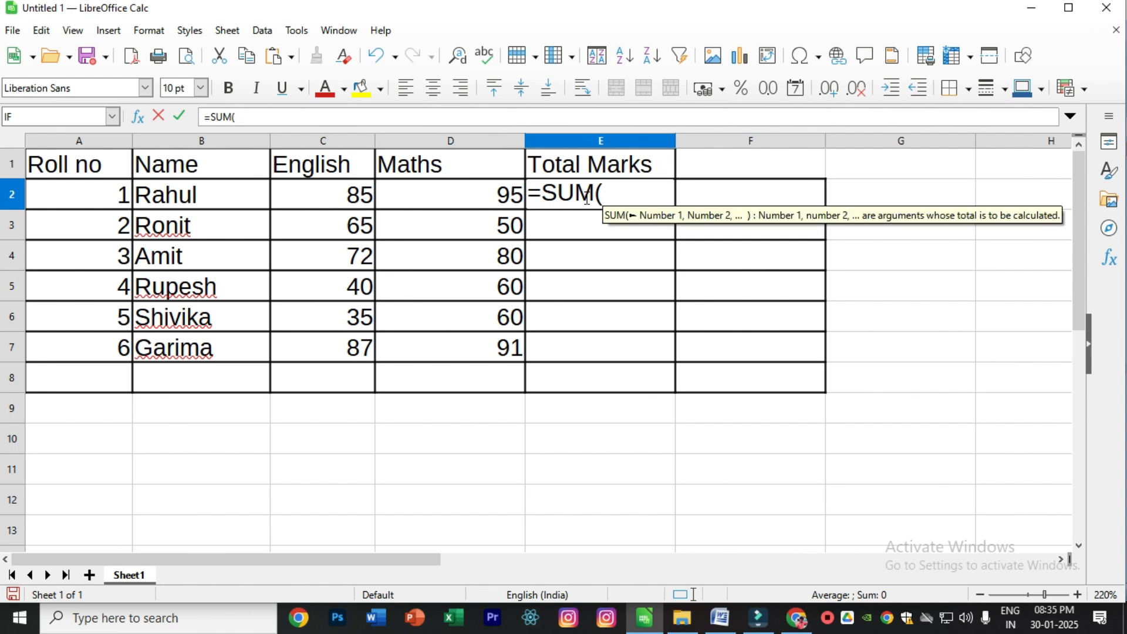
text(C)
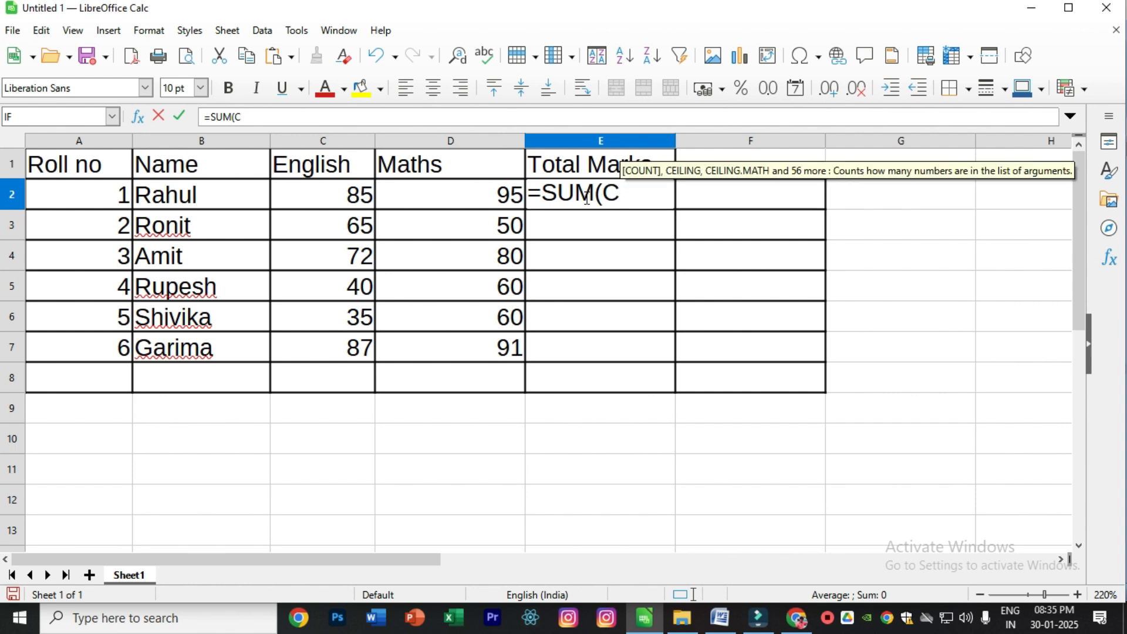
text(2)
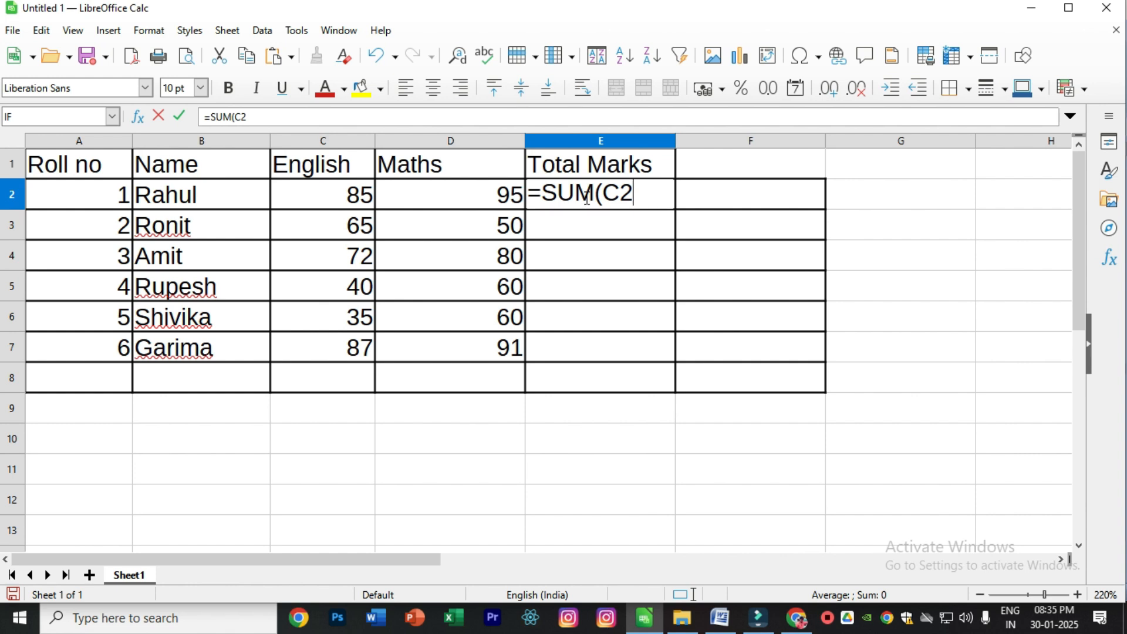
text(:)
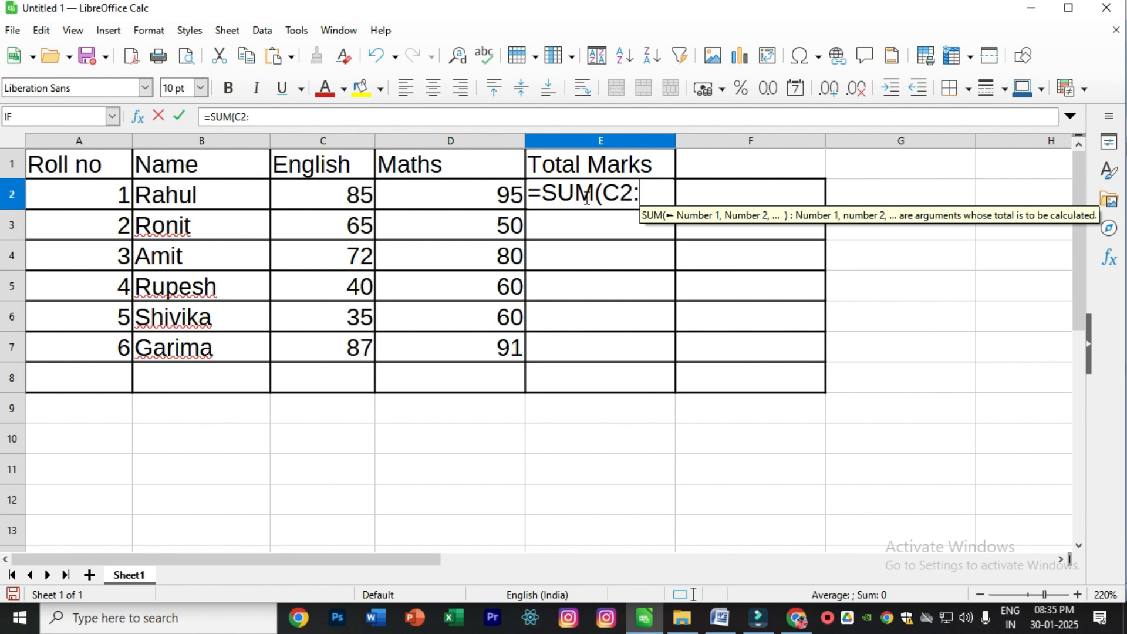
text(D2))
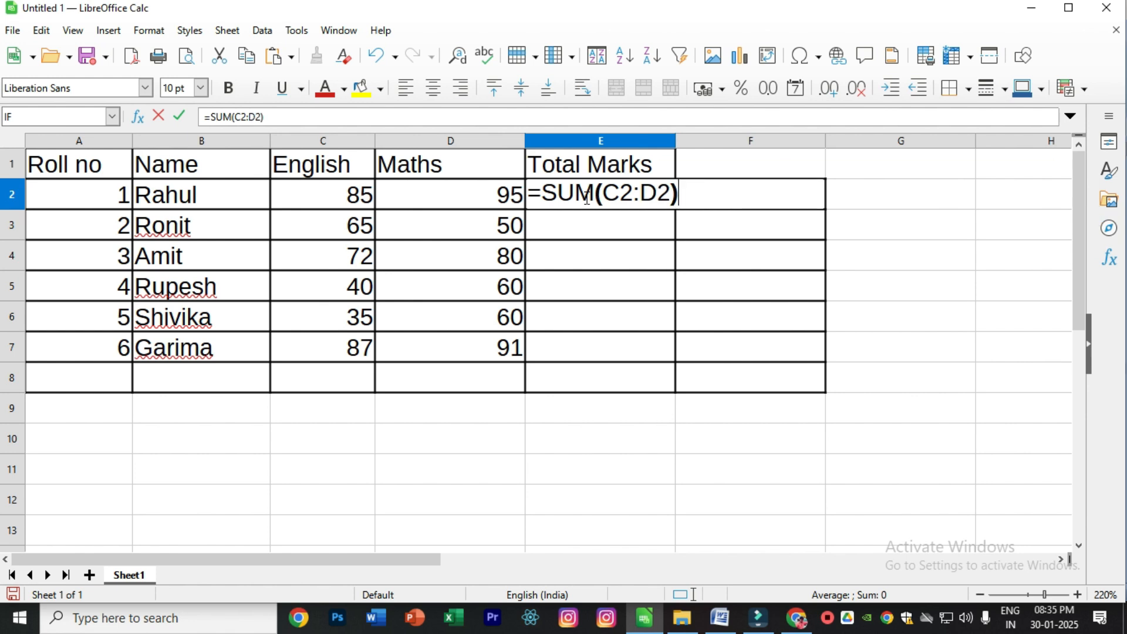
key(Return)
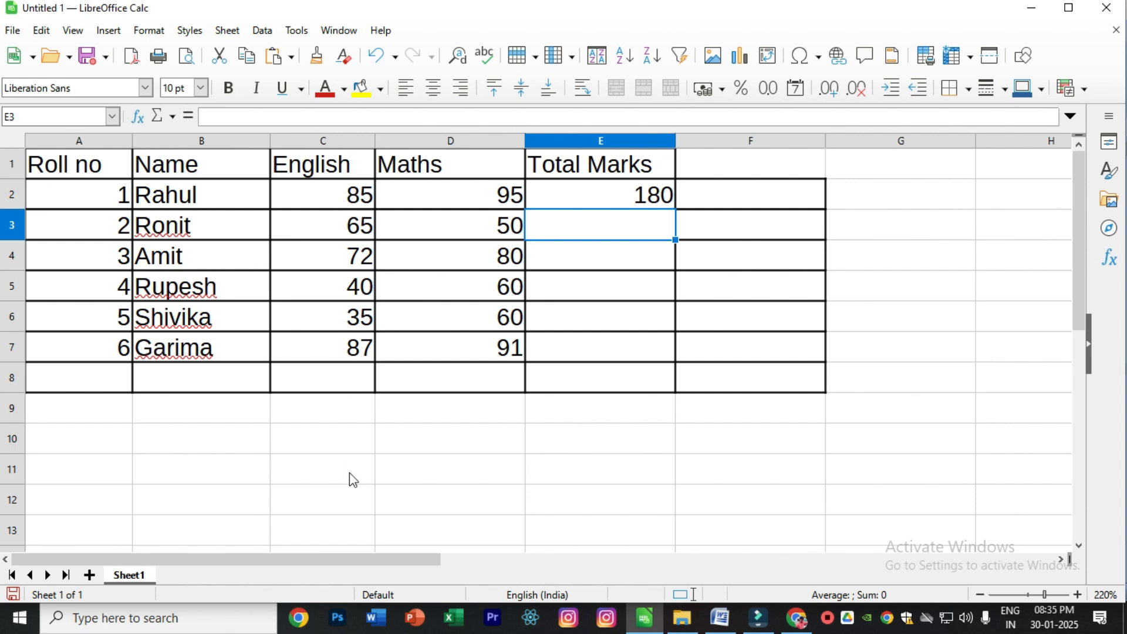
- Total the English marks of all students in cell C8 with the formula =SUM(C2:C7)
click(340, 384)
text(=SUM(C2)
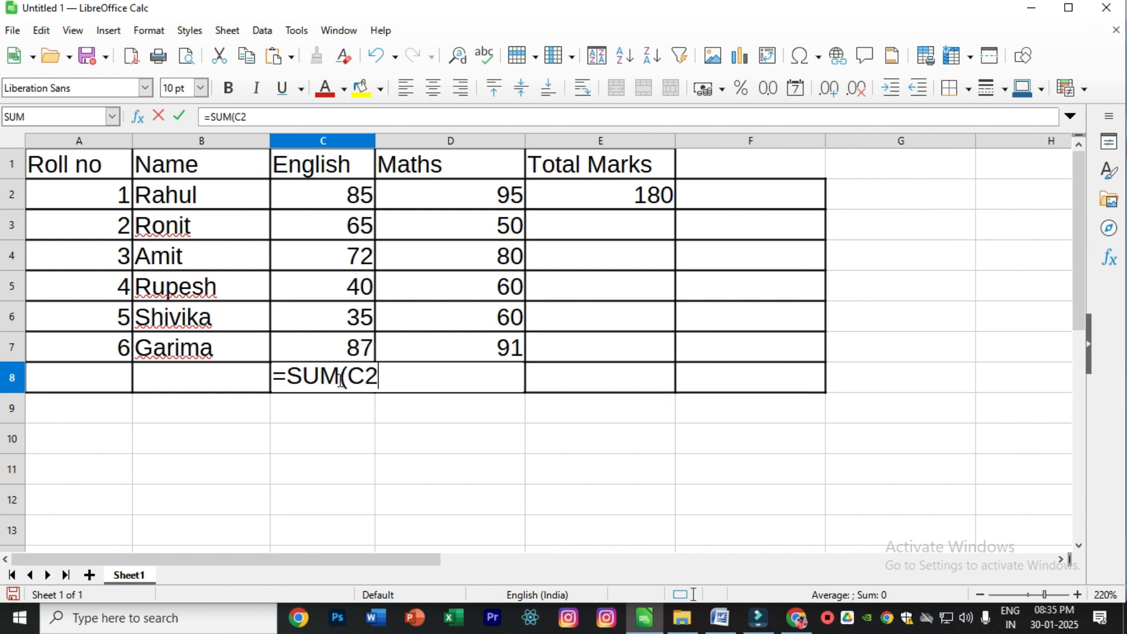
text(:)
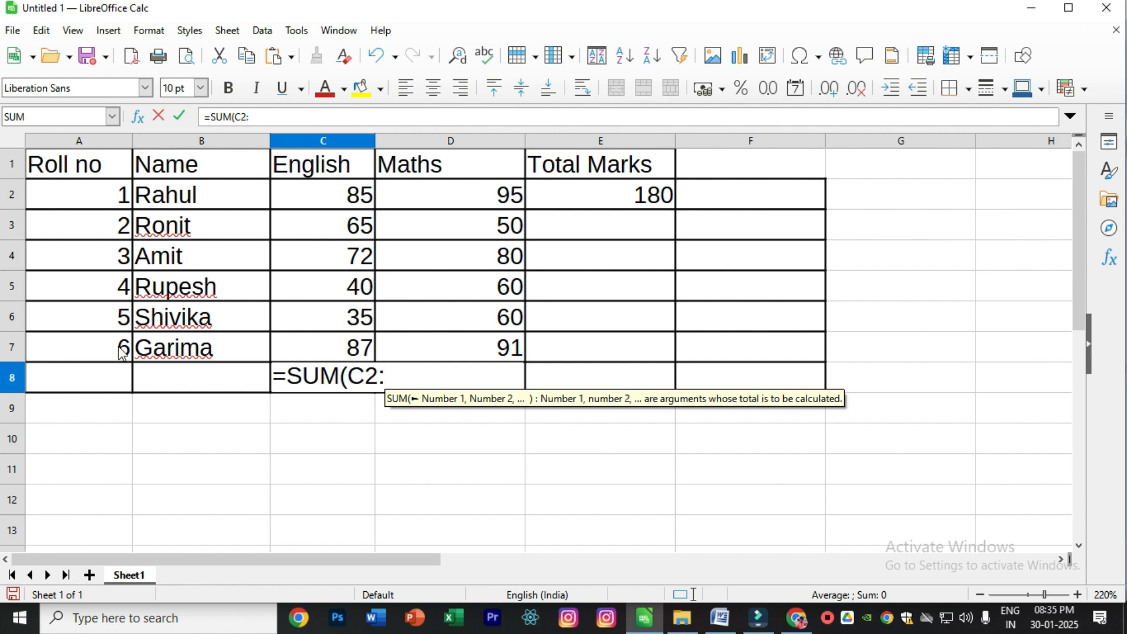
text(C7)
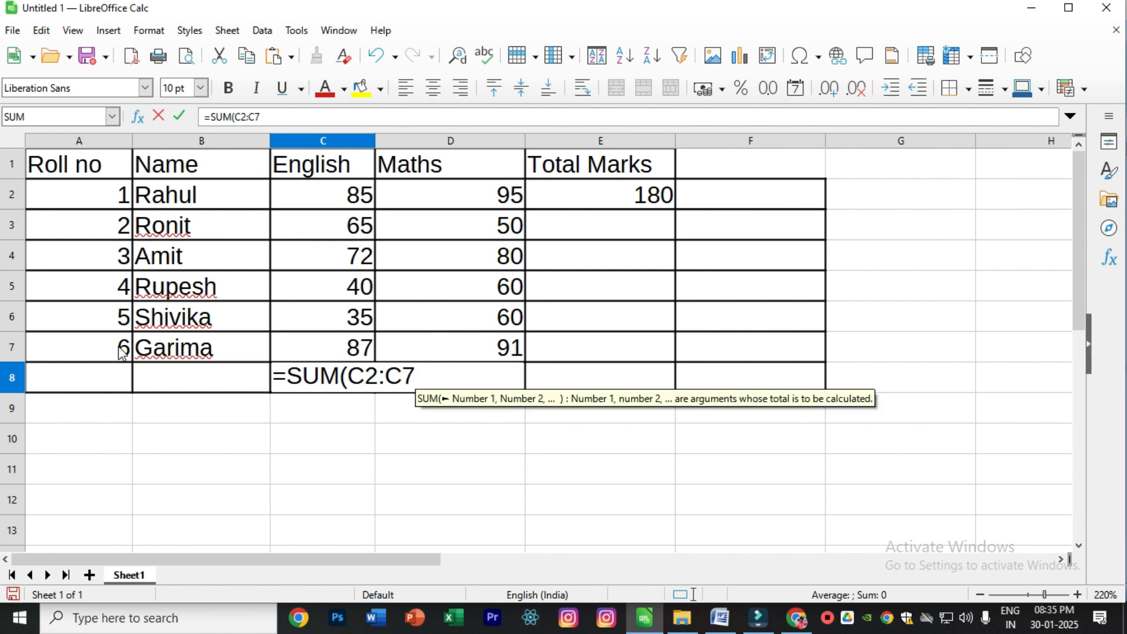
text())
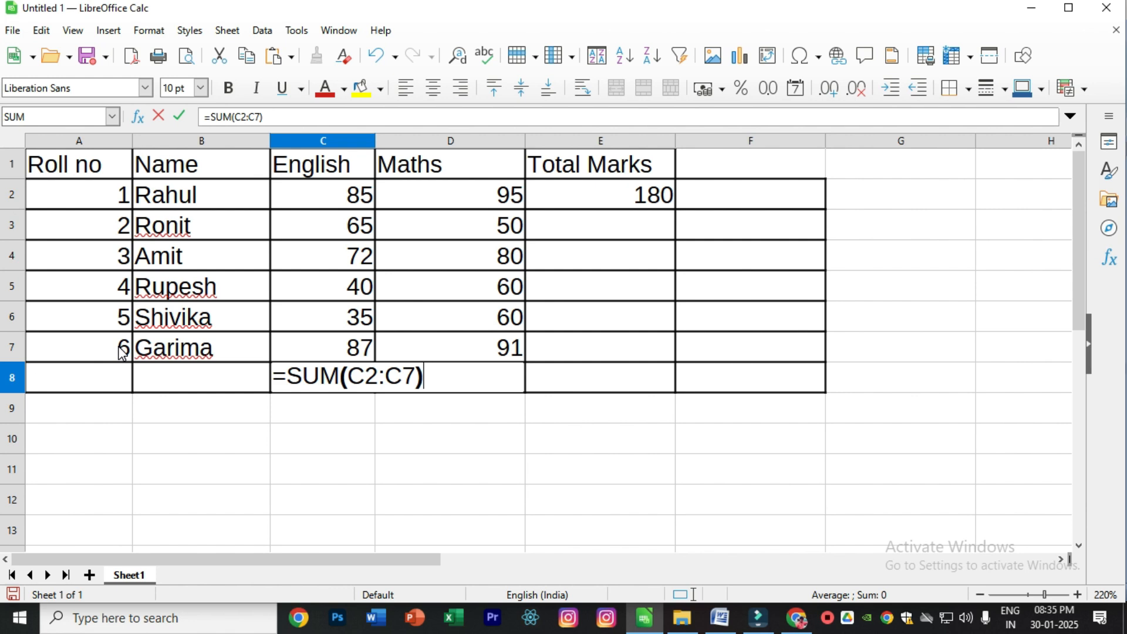
key(Return)
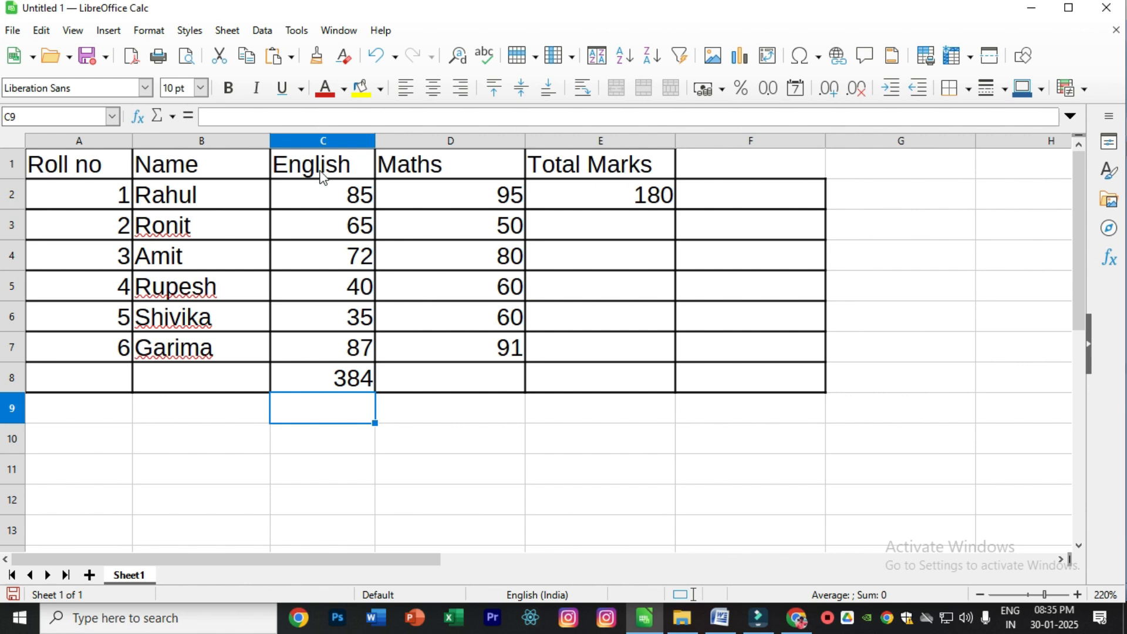
- Find the highest English mark in cell C9 with the formula =MAX(C2:C7)
text(=MAX)
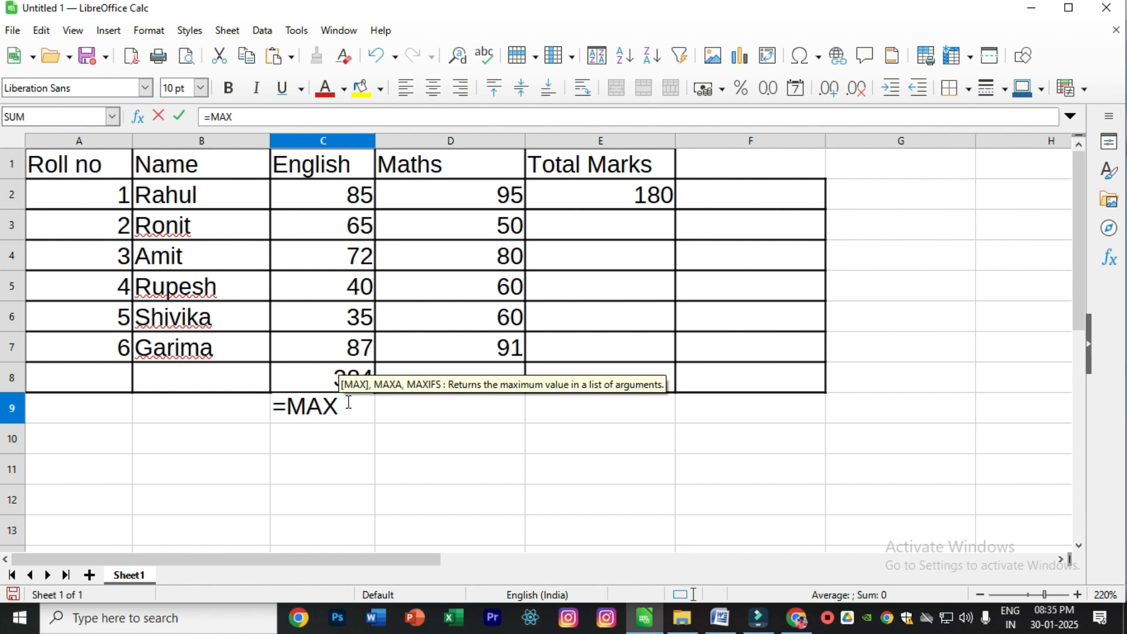
text(()
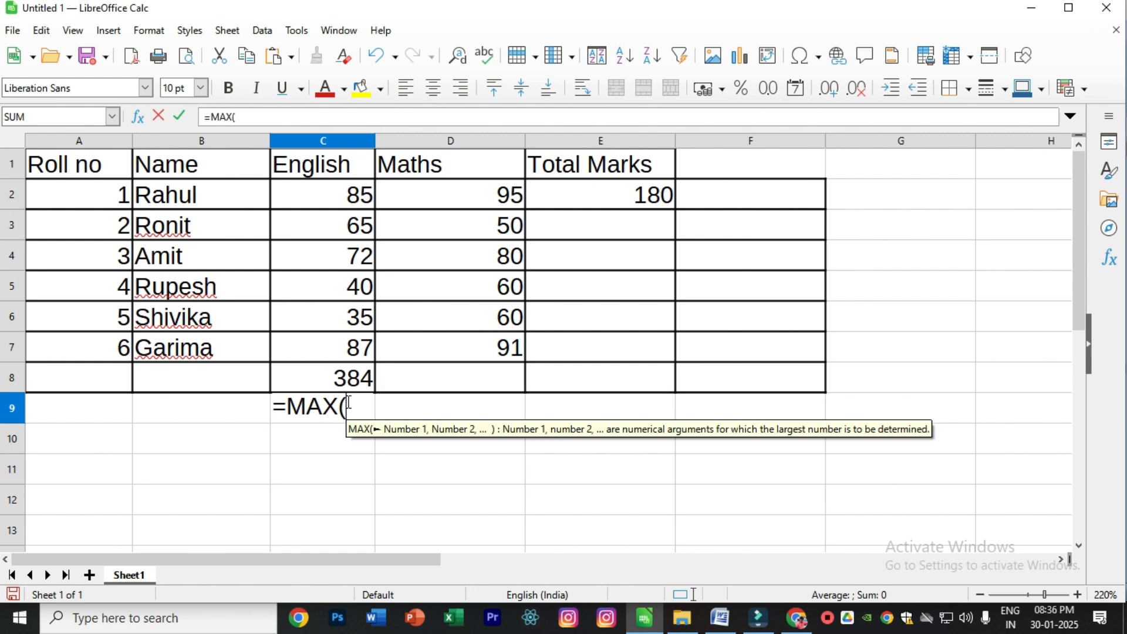
text(C2)
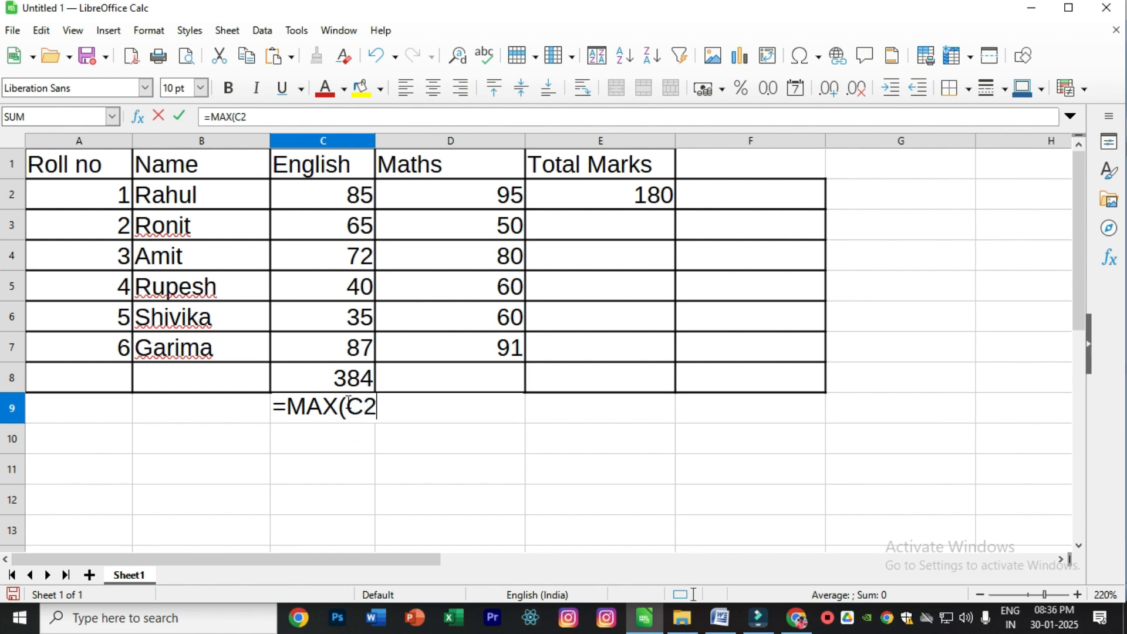
text(:C)
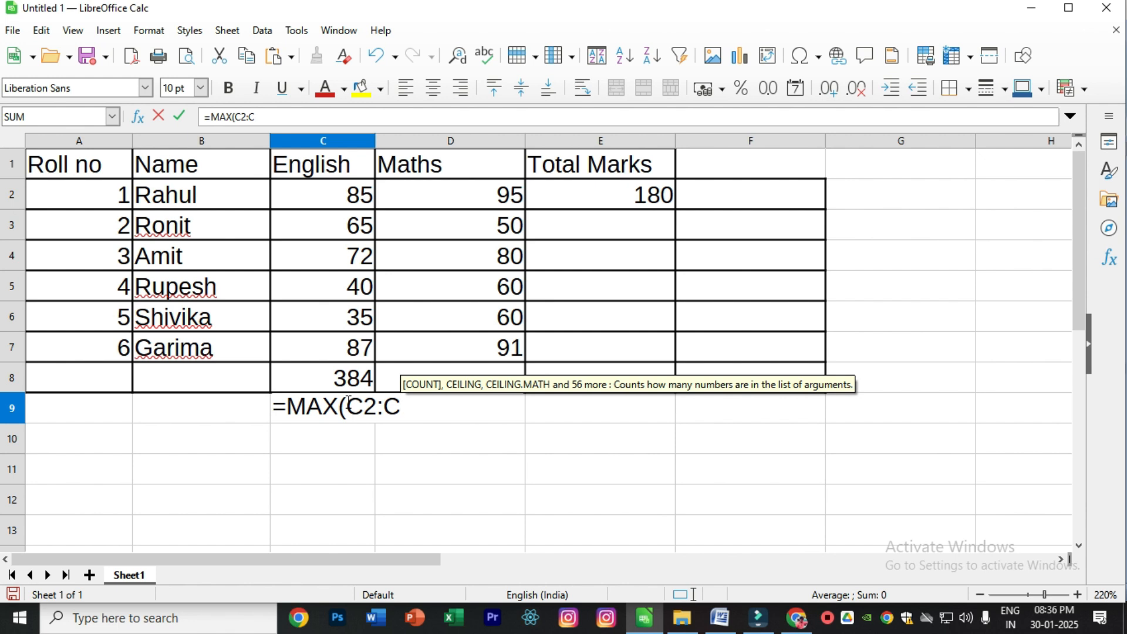
text(7))
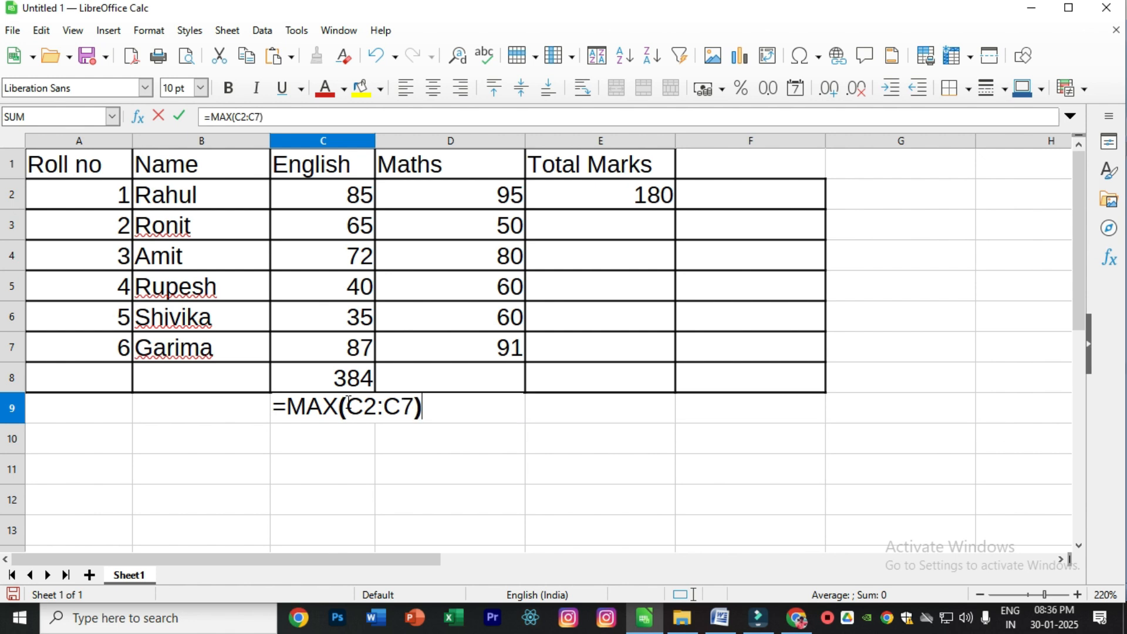
key(Return)
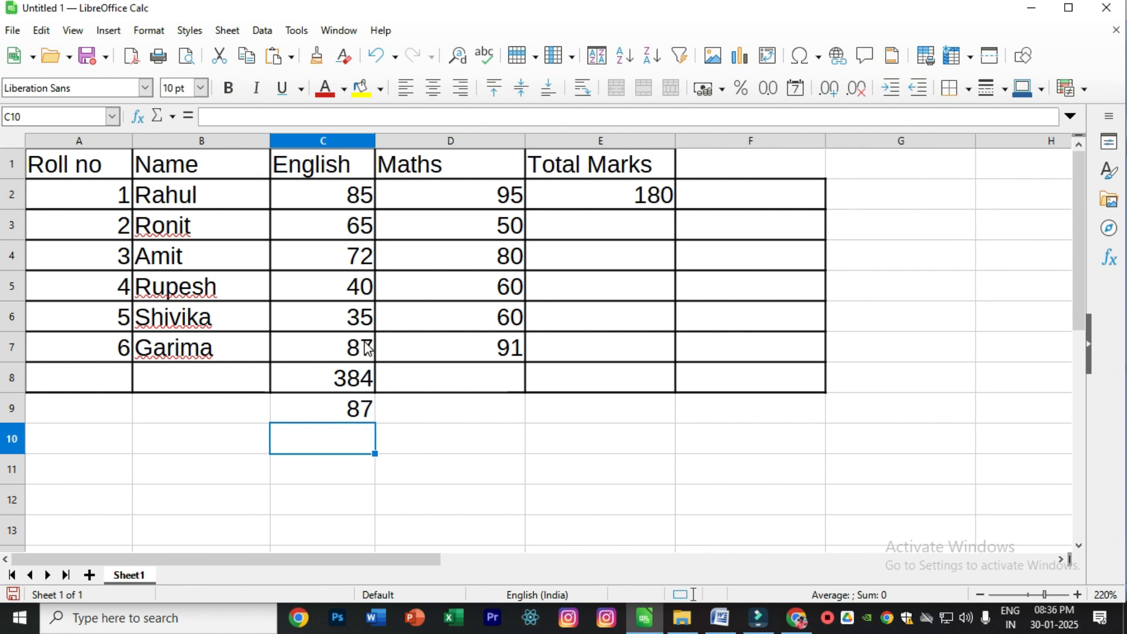
- Find the lowest English mark in cell C10 with the formula =MIN(C2:C7)
text(=MIN)
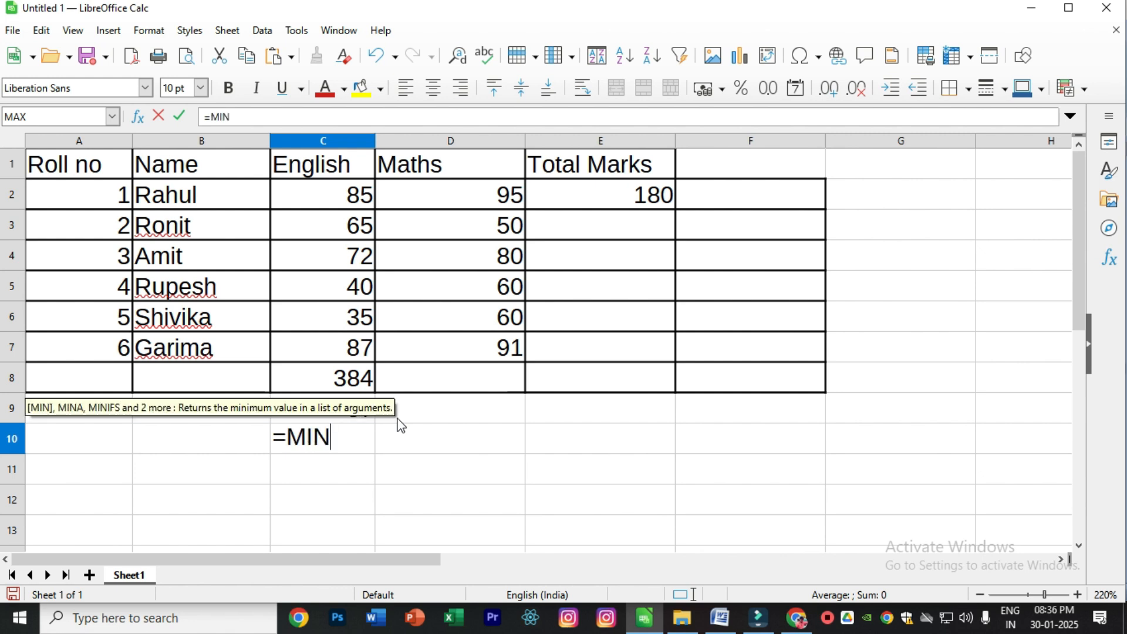
text((C2)
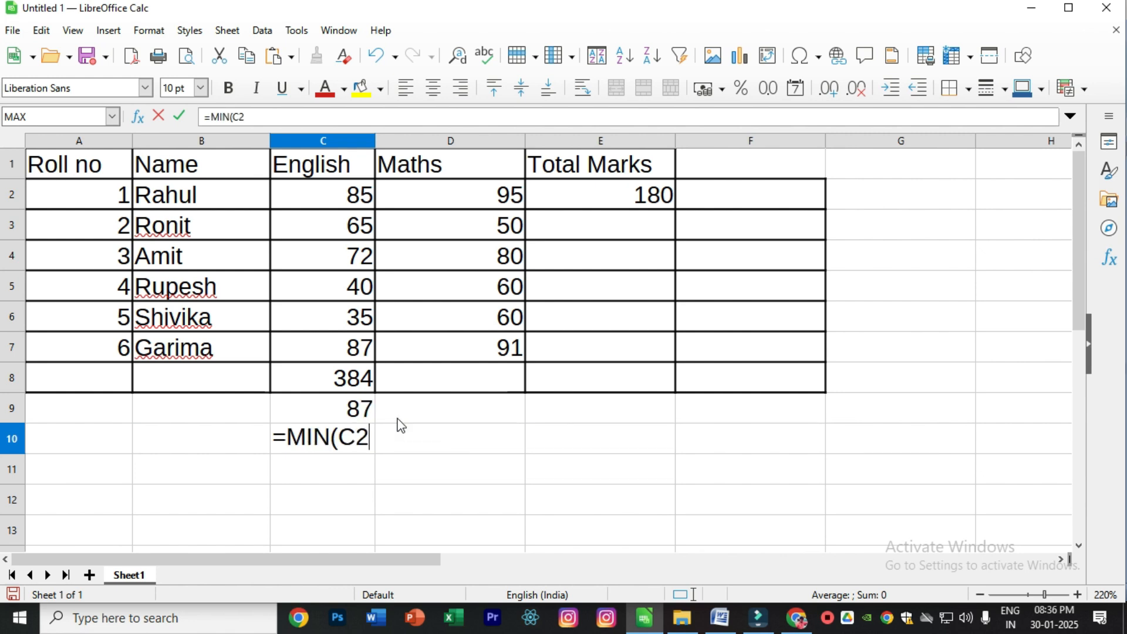
text(:C)
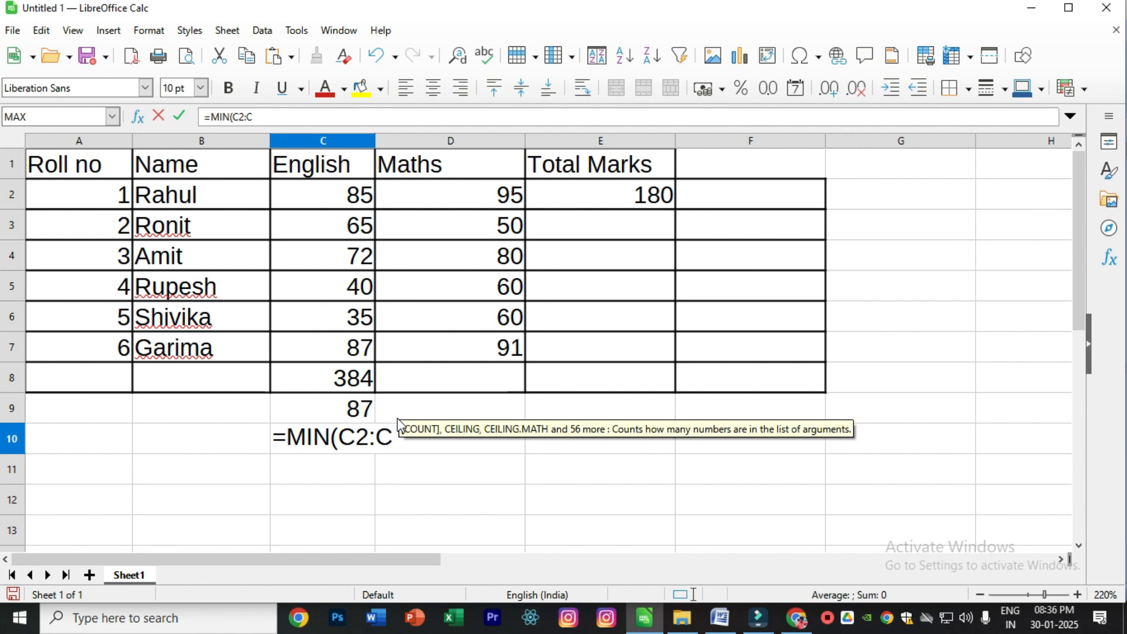
text(7))
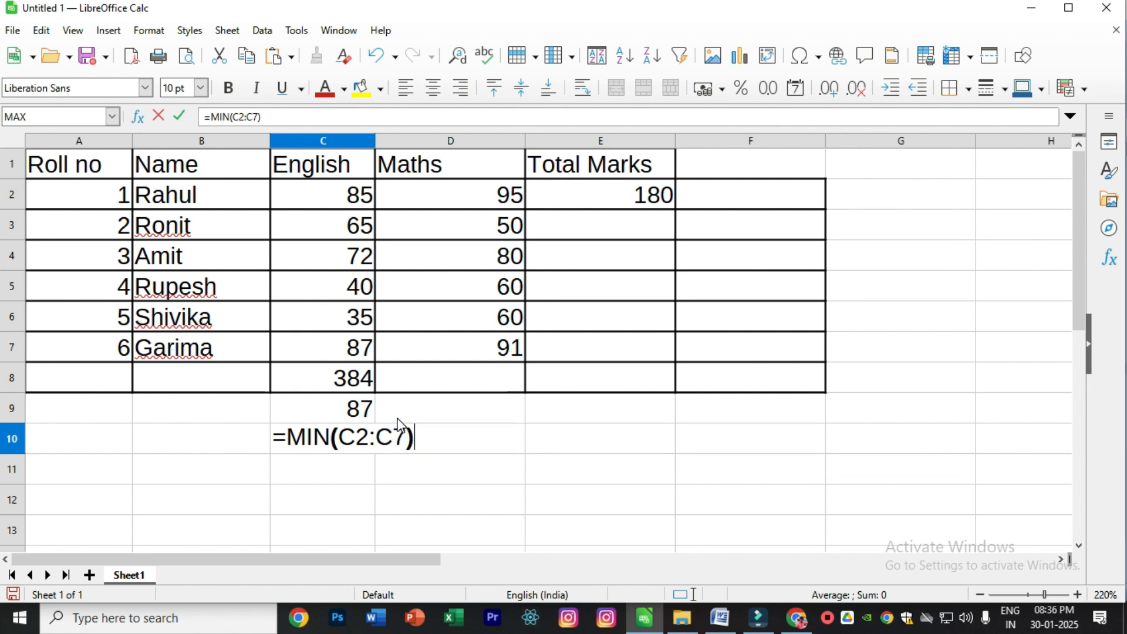
key(Return)
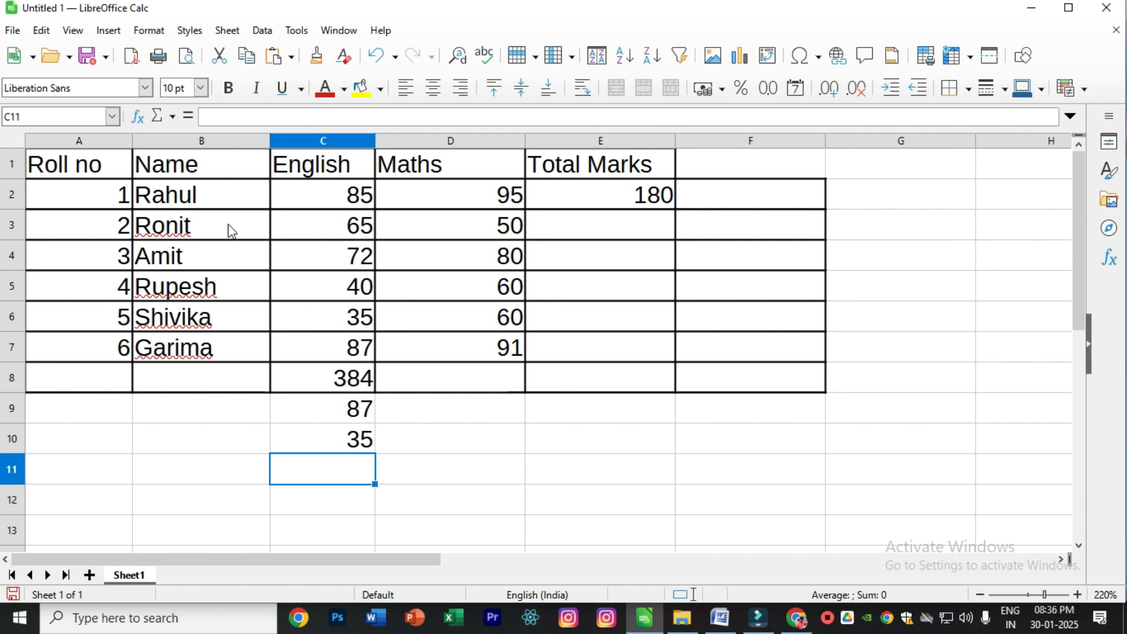
- Count the numeric entries in the English and Maths columns in cell C11 with the formula =COUNT(C2:D7)
drag(329, 200, 450, 347)
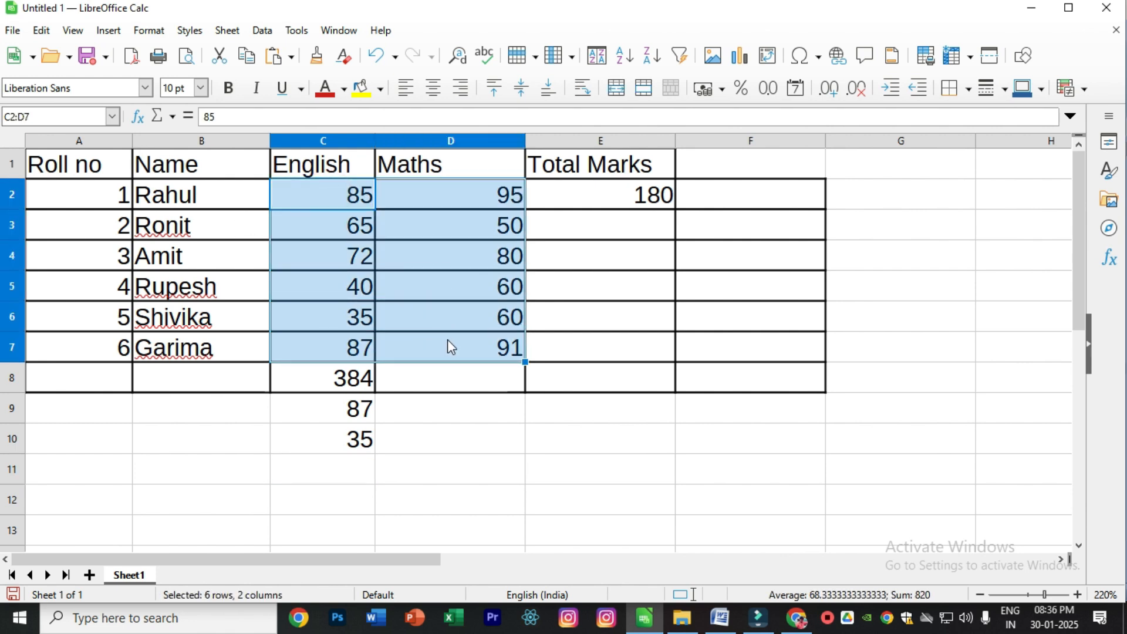
click(344, 475)
text(=COUNT()
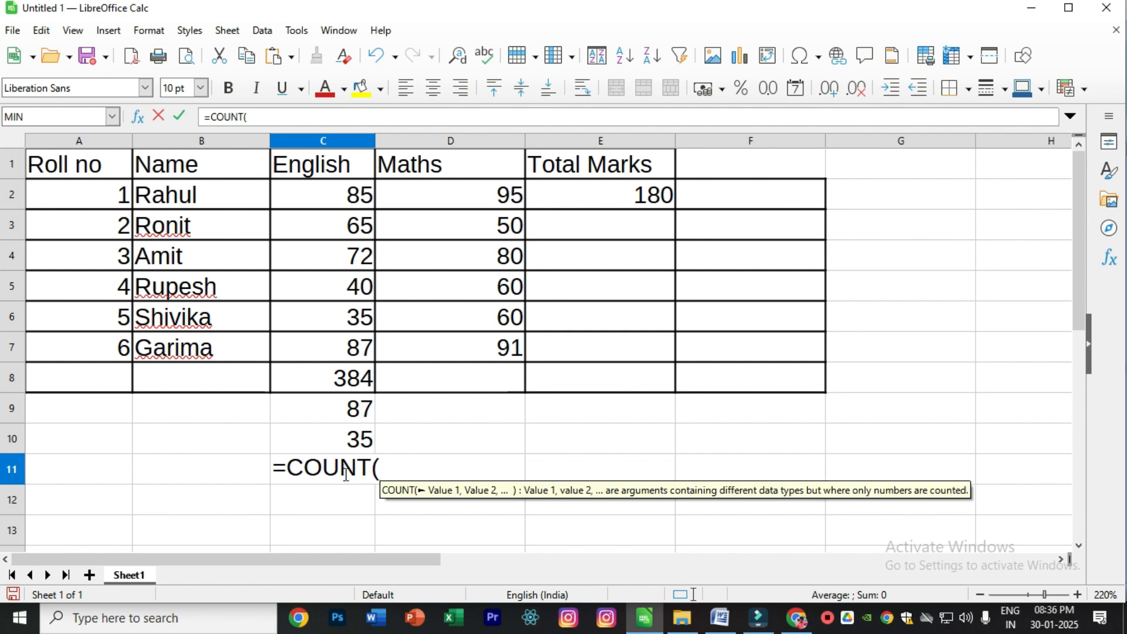
text(C2)
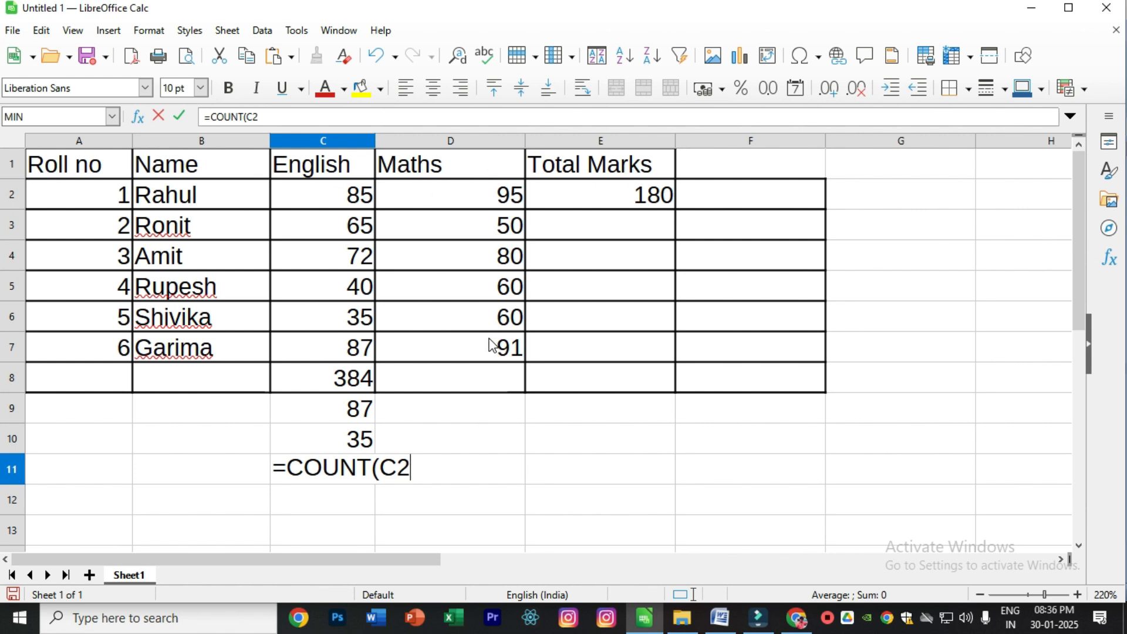
text(:)
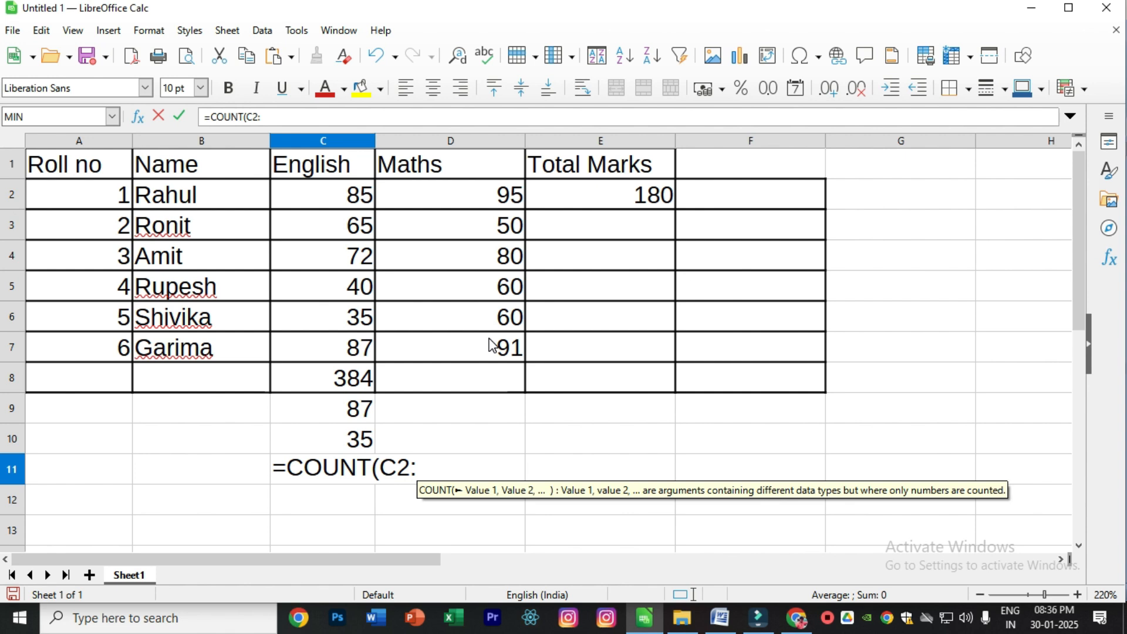
text(D7)
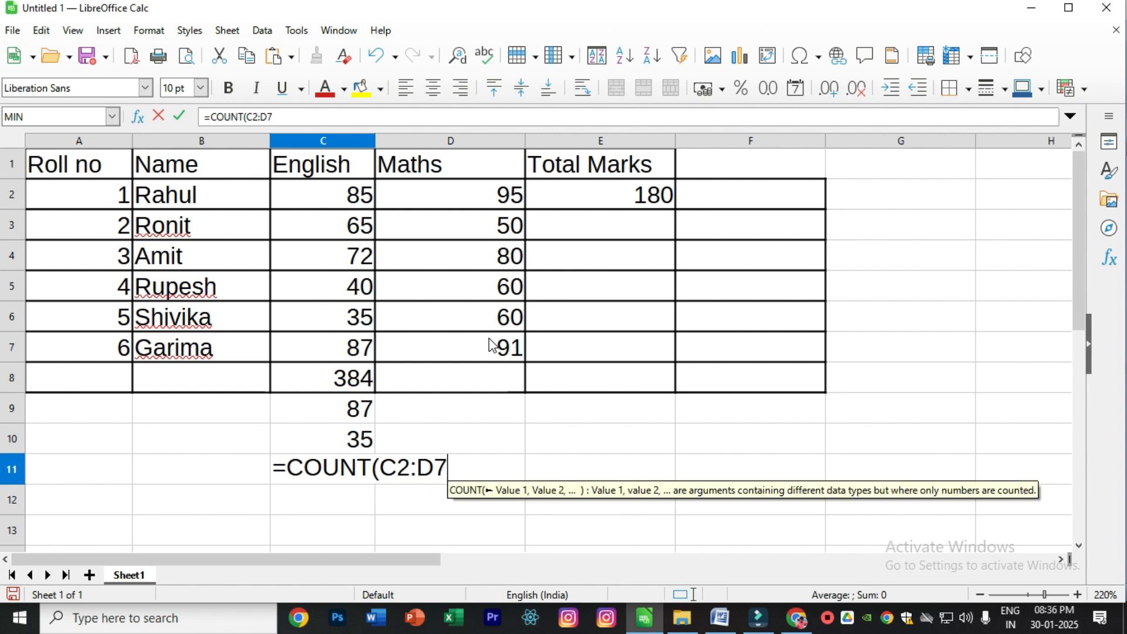
text())
key(Return)
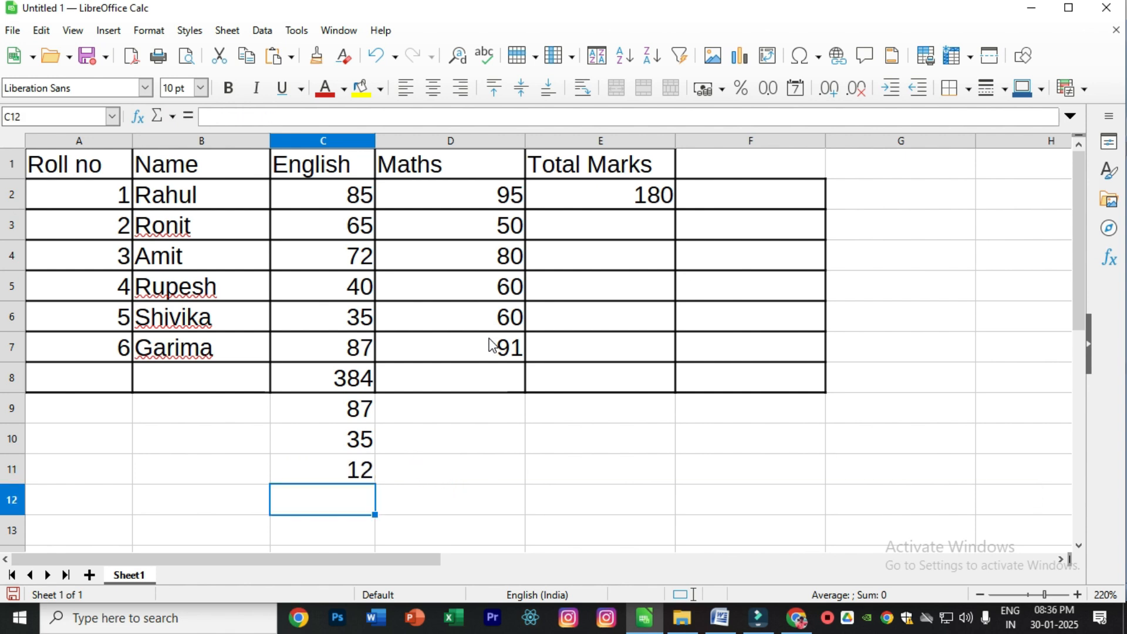
drag(348, 192, 459, 355)
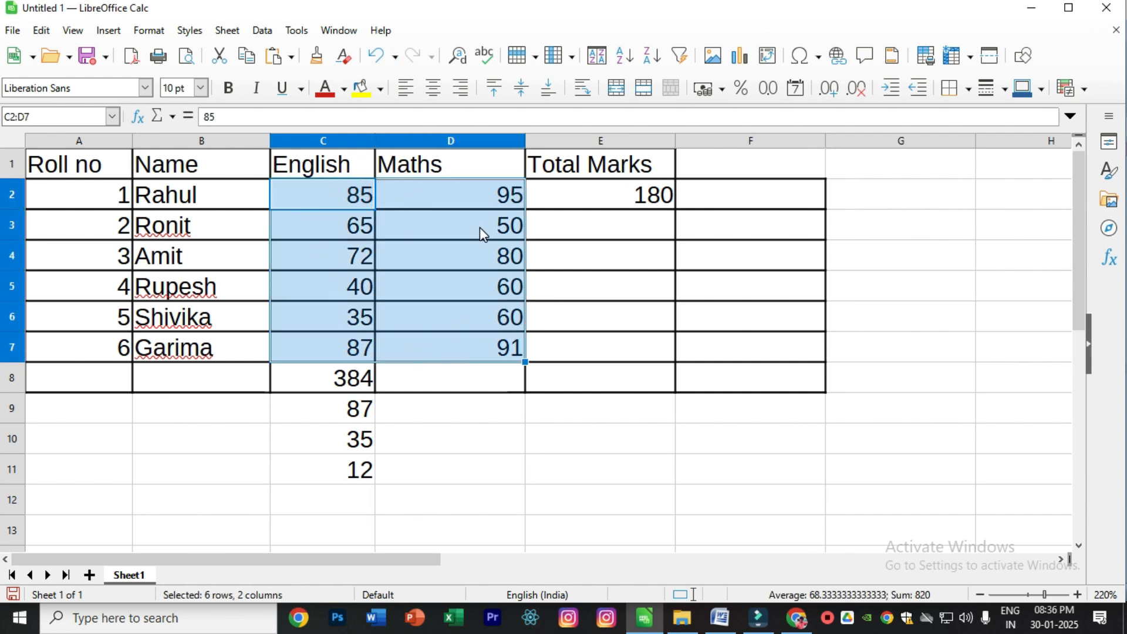
click(353, 499)
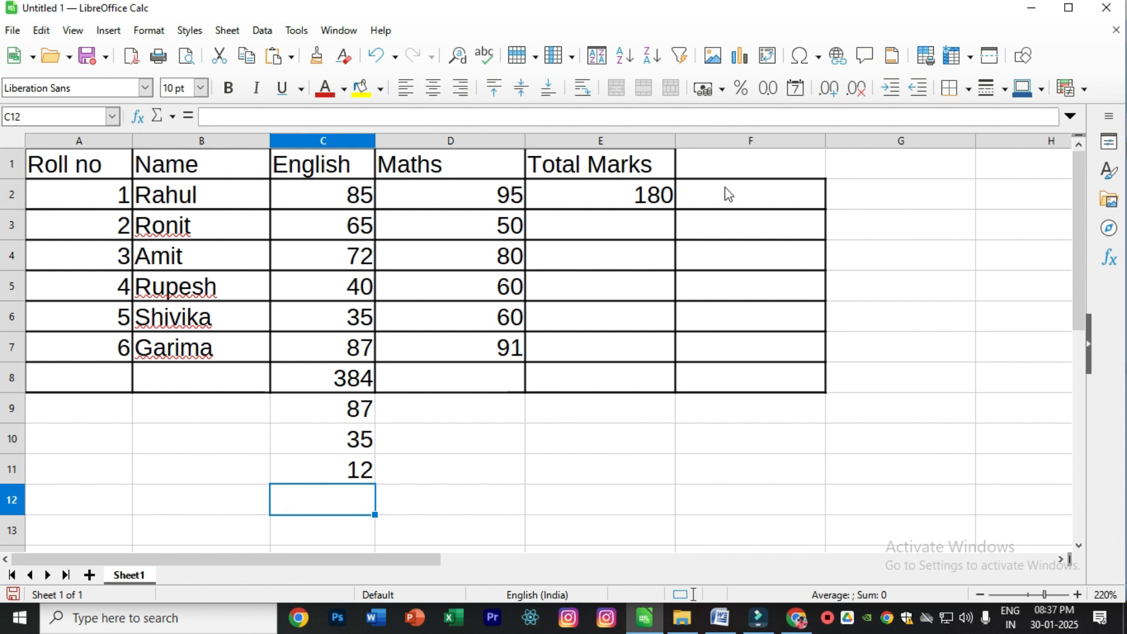
- Grade the first student's English mark in cell F2 with the formula =IF(C2>=60,"PASS","FAIL")
click(717, 200)
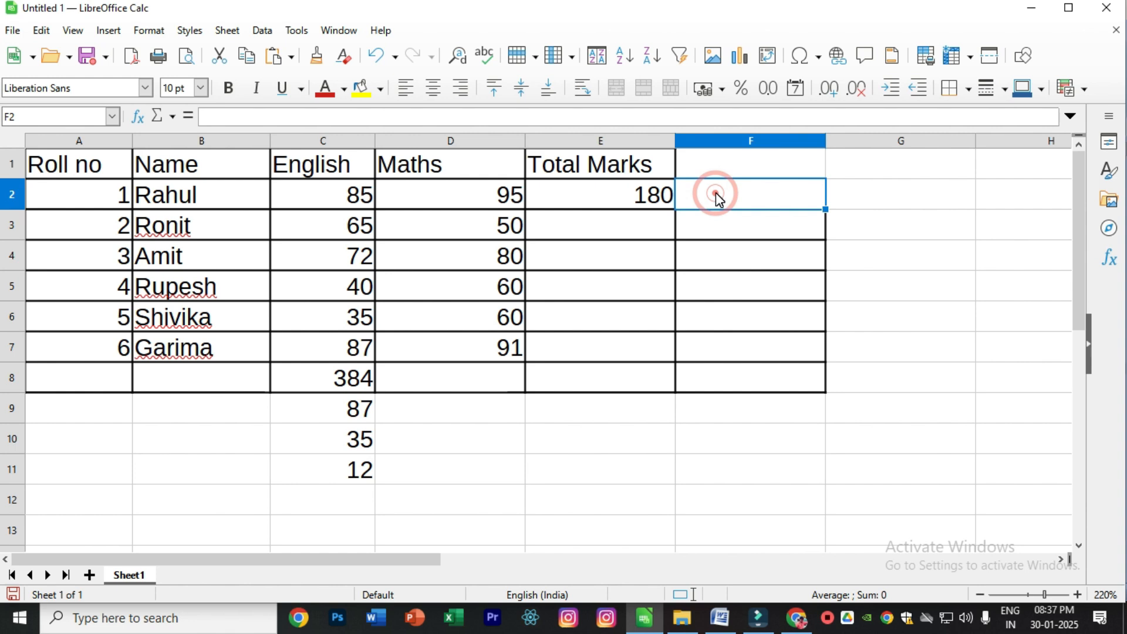
text(=)
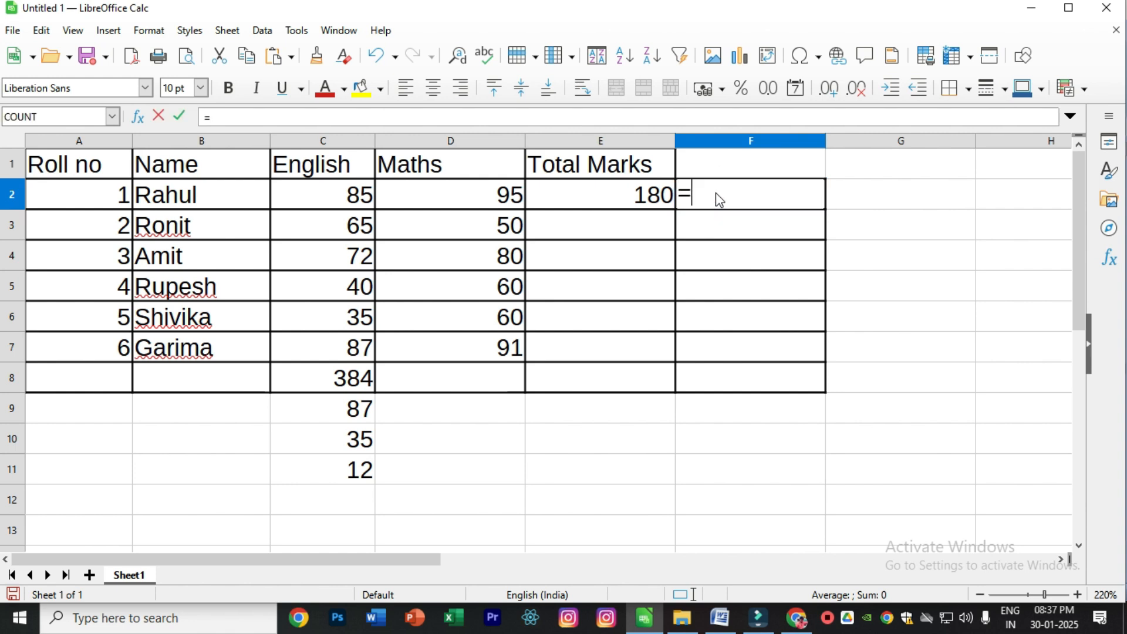
text(I)
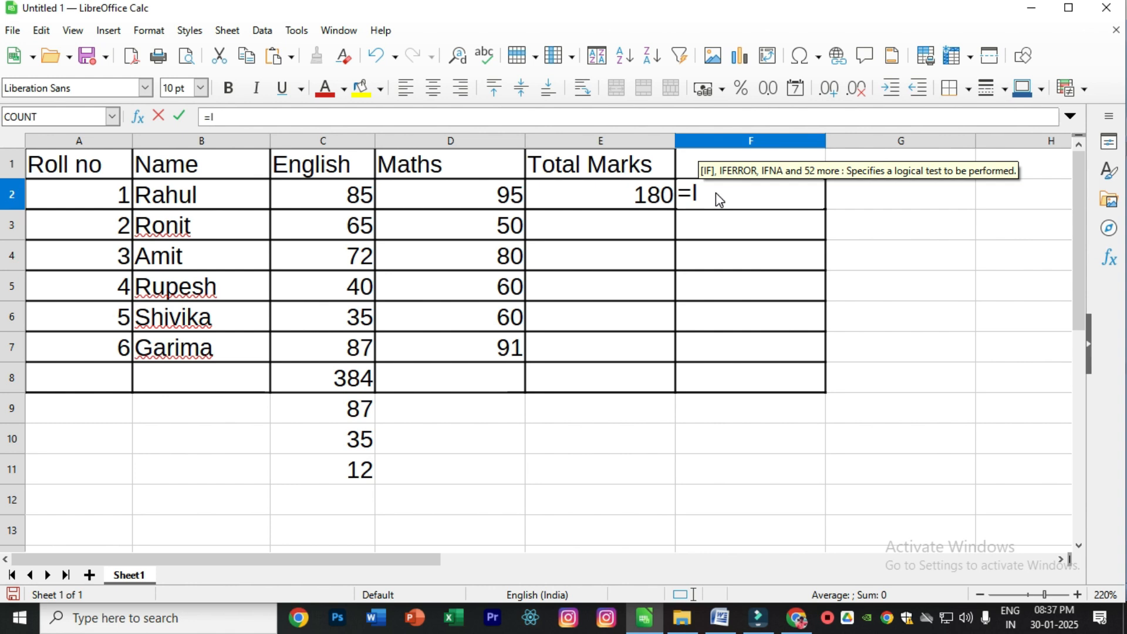
text(F)
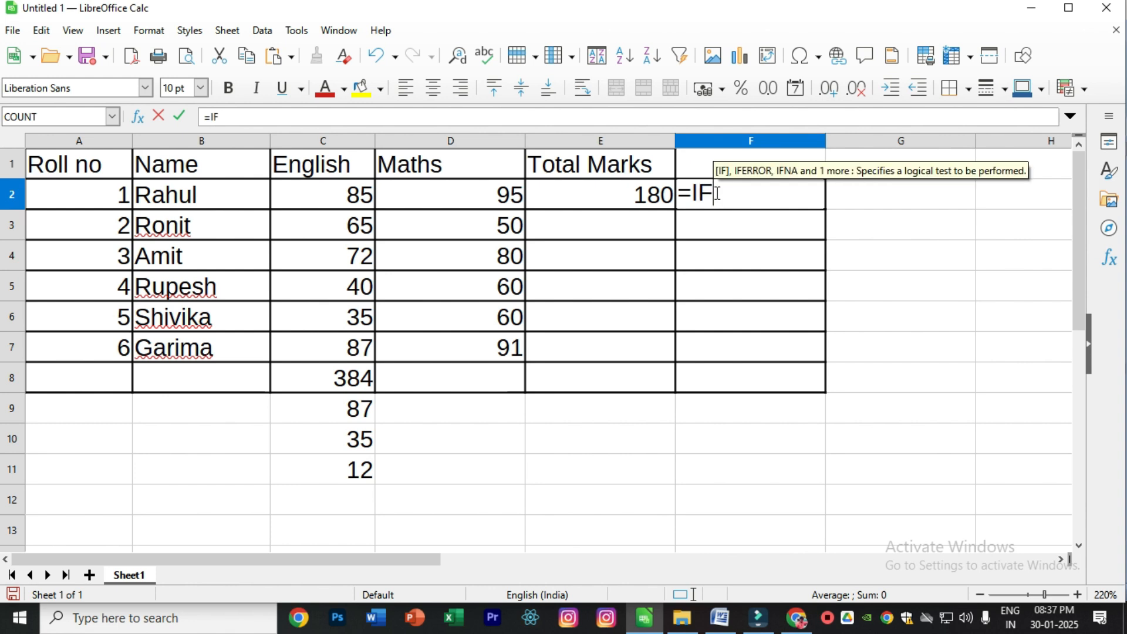
text((C2)
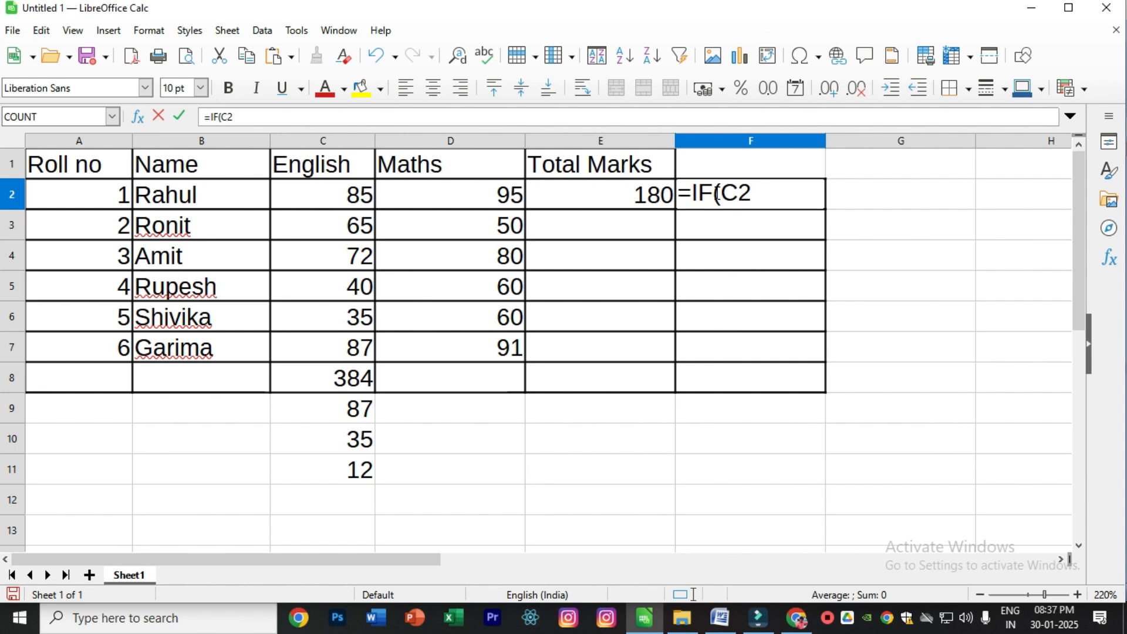
text(>=60,)
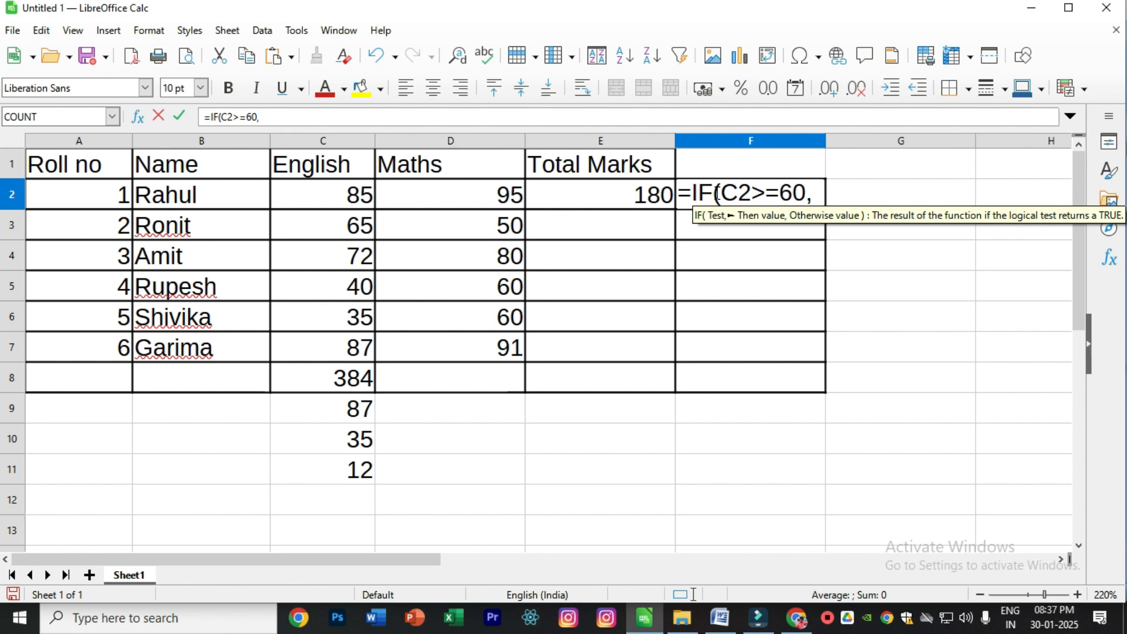
text("P)
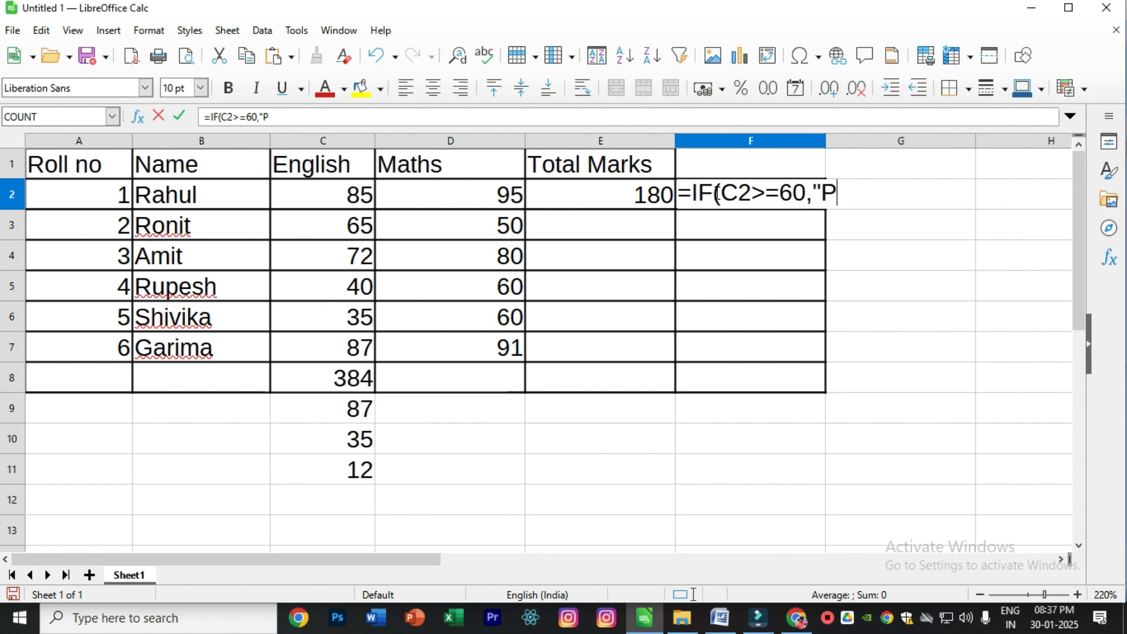
text(ASS")
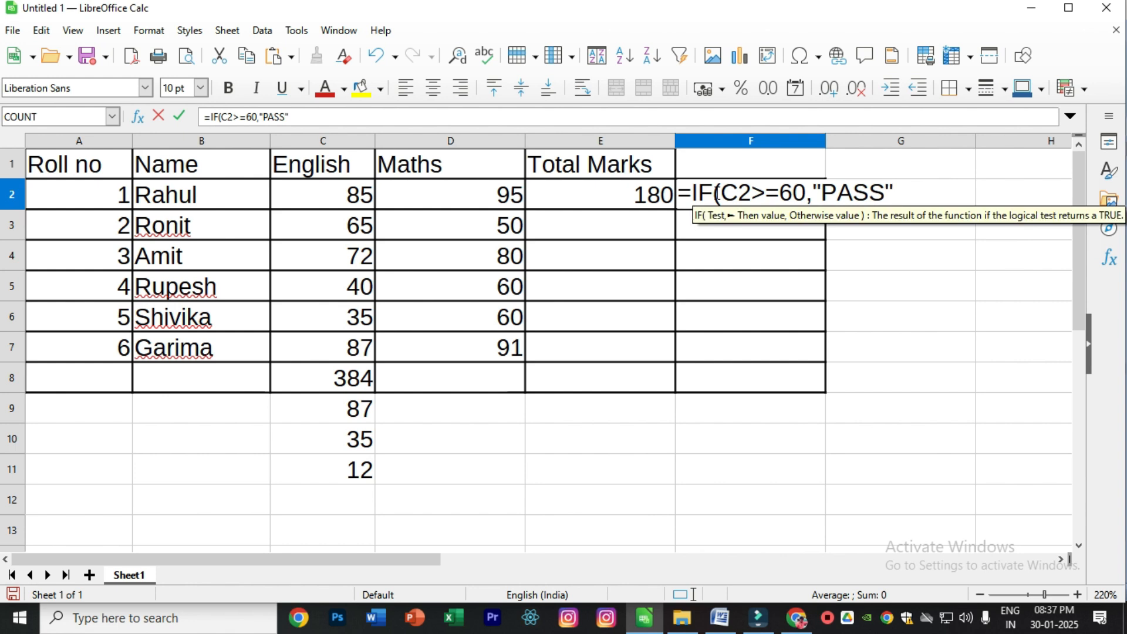
text(,")
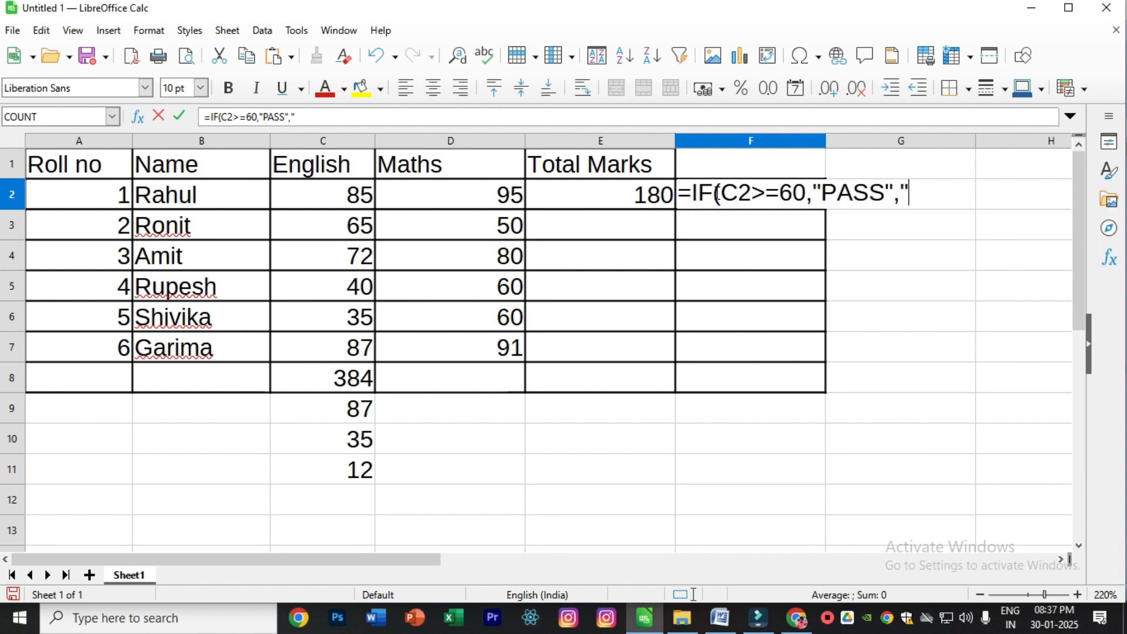
text(FAIL")
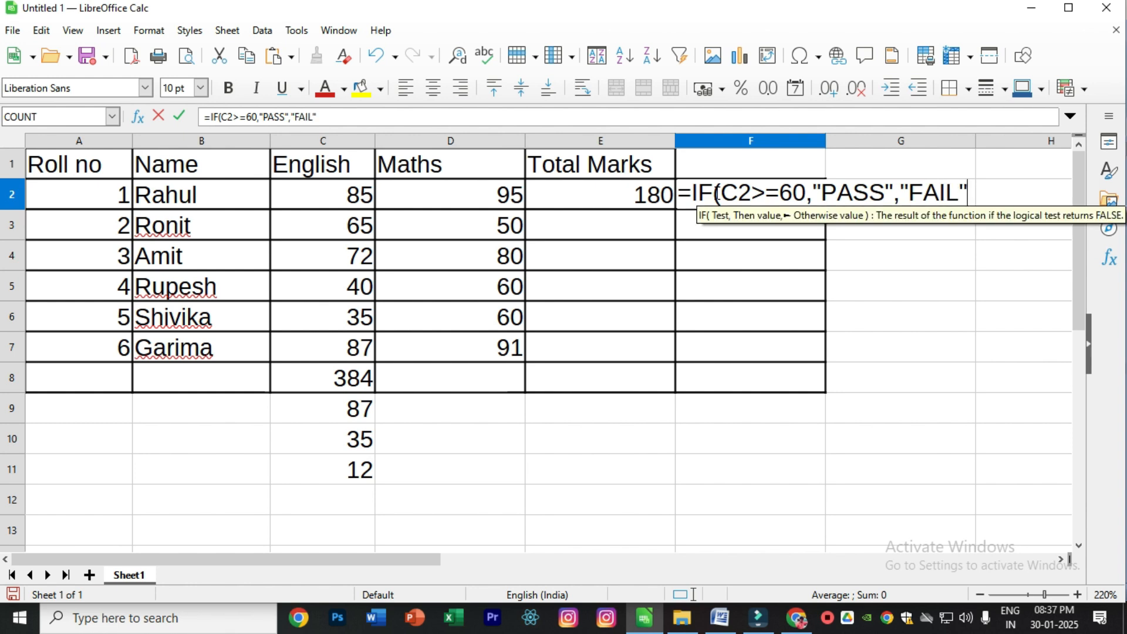
text())
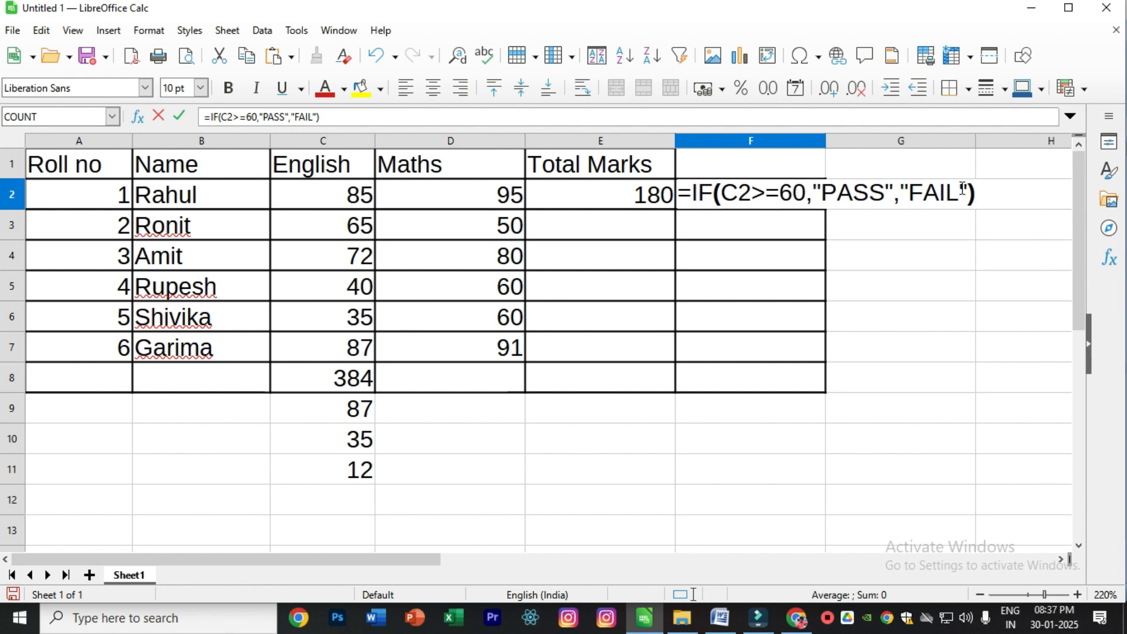
key(Return)
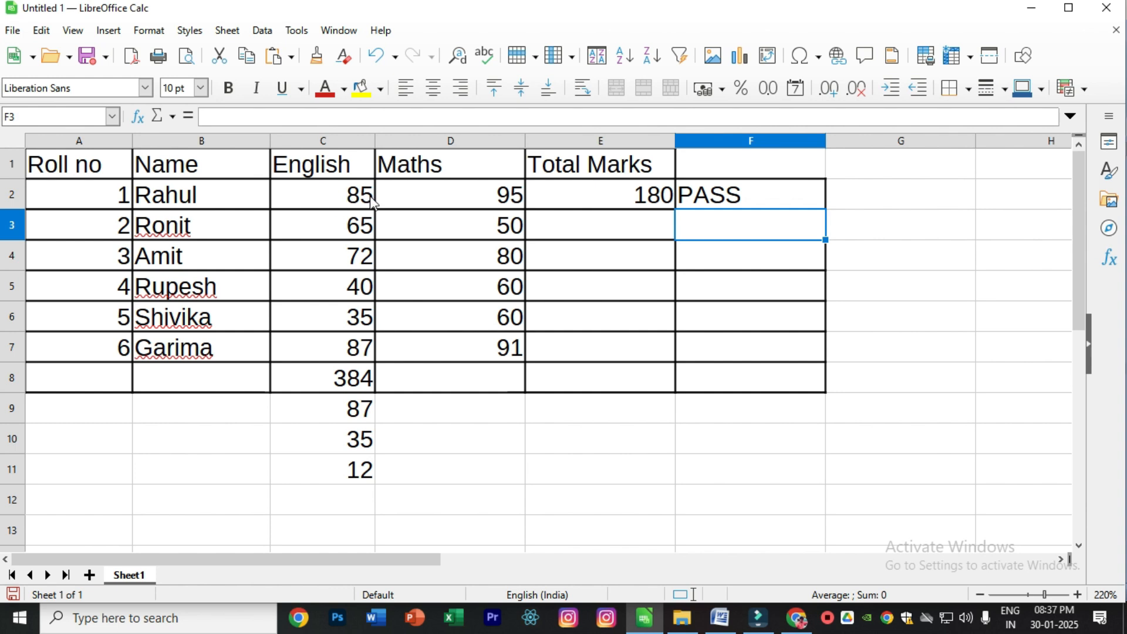
- Copy the pass/fail formula from F2 down through F7 for the remaining students
click(733, 195)
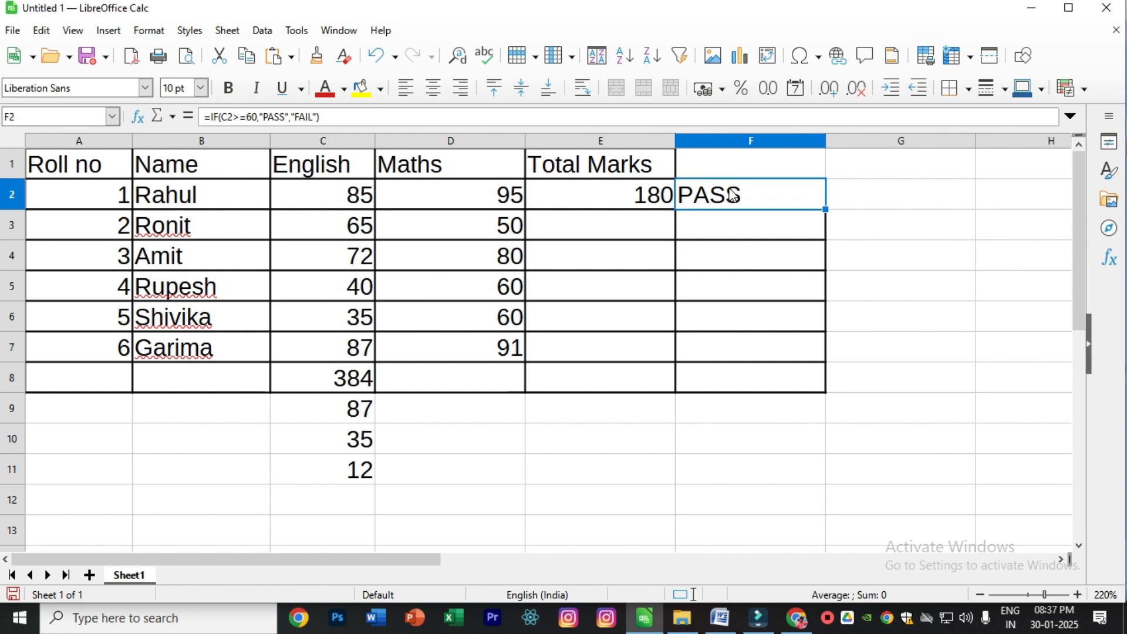
click(732, 196)
drag(825, 211, 822, 373)
click(906, 350)
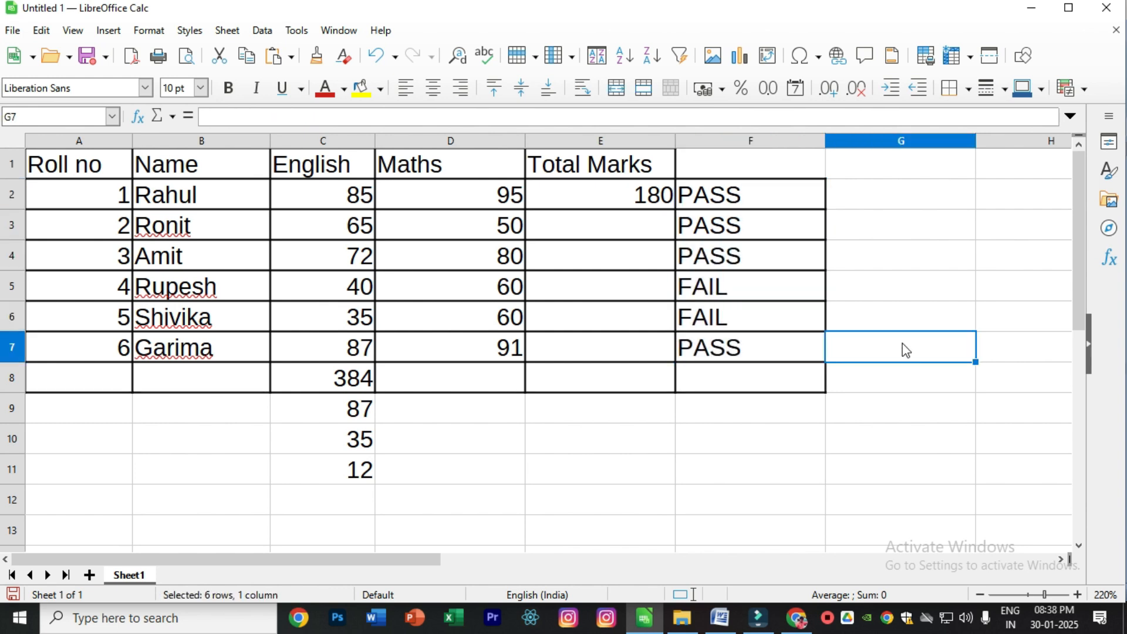
- Compare the English marks in C6 and C5 with the pass/fail results in the same rows of column F
drag(907, 351, 906, 317)
click(341, 317)
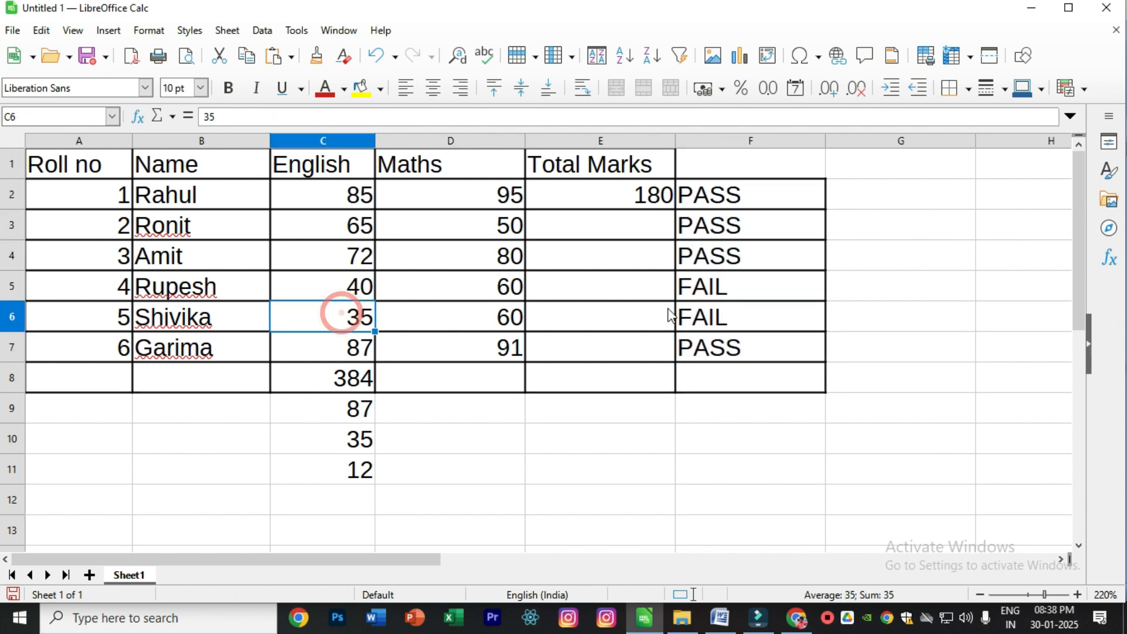
click(681, 315)
click(352, 285)
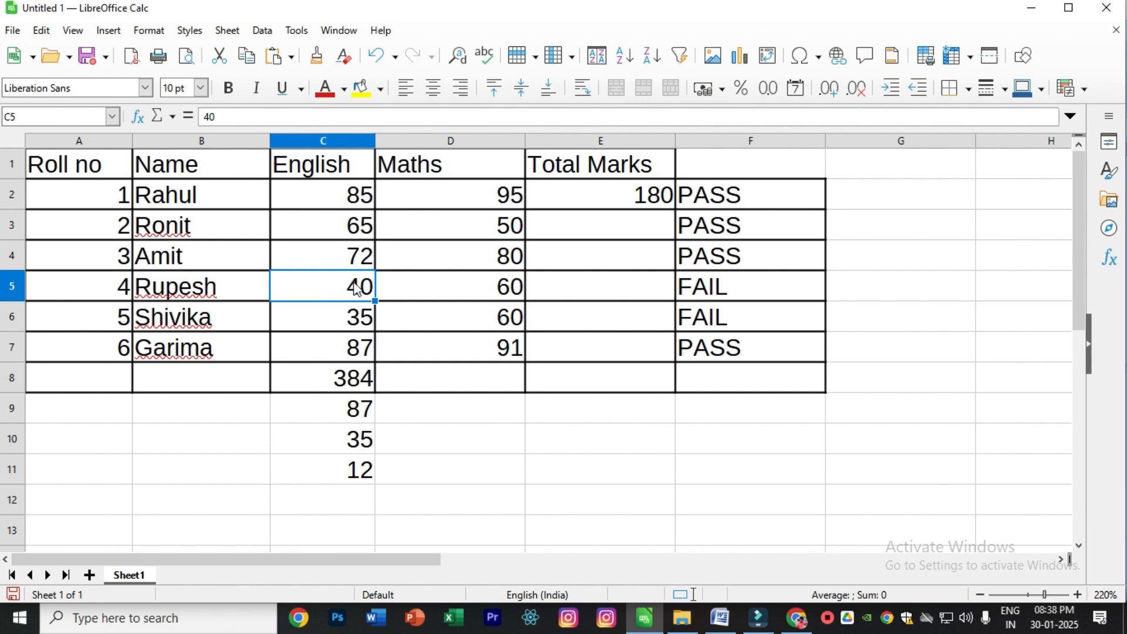
click(713, 296)
click(714, 299)
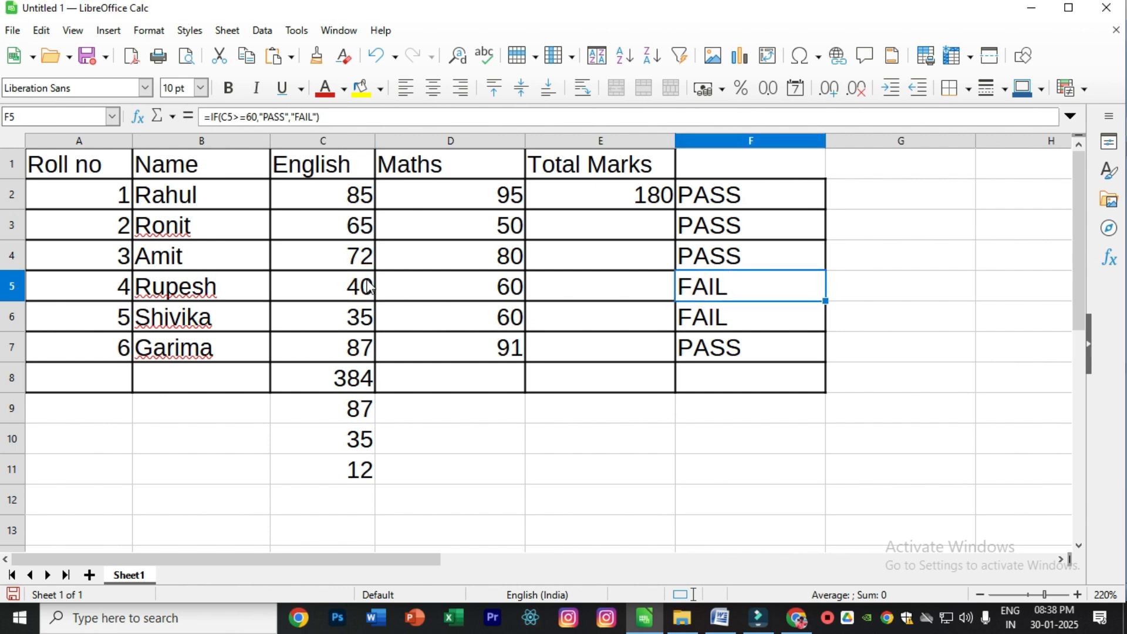